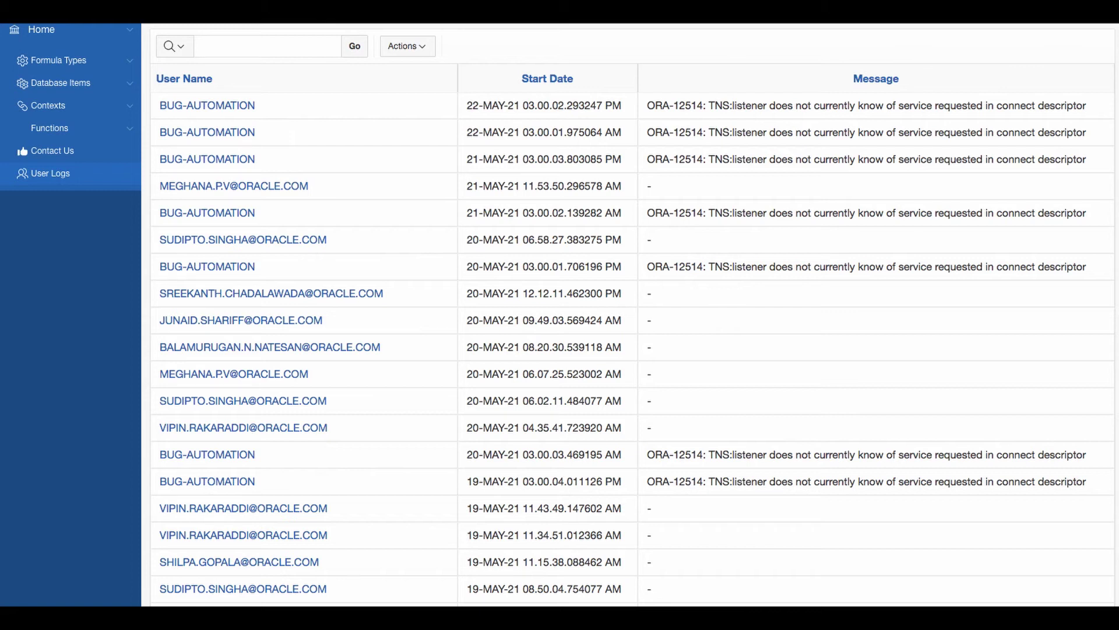
Open the Formula Types list and filter it by the text 'Comp'.
click(130, 70)
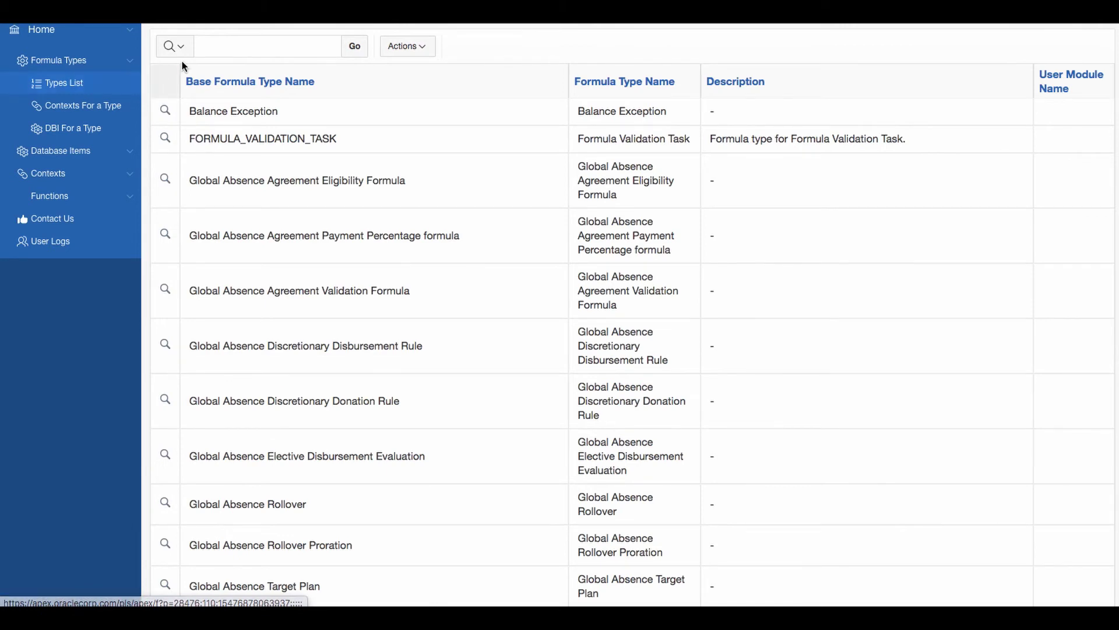
click(241, 44)
text(Comp)
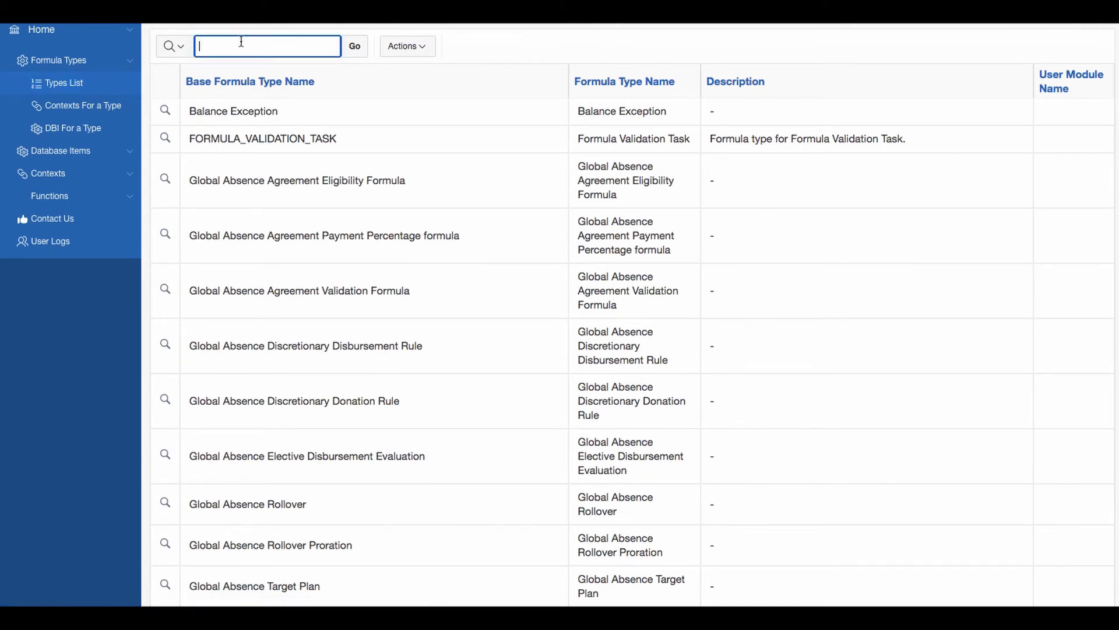
key(Return)
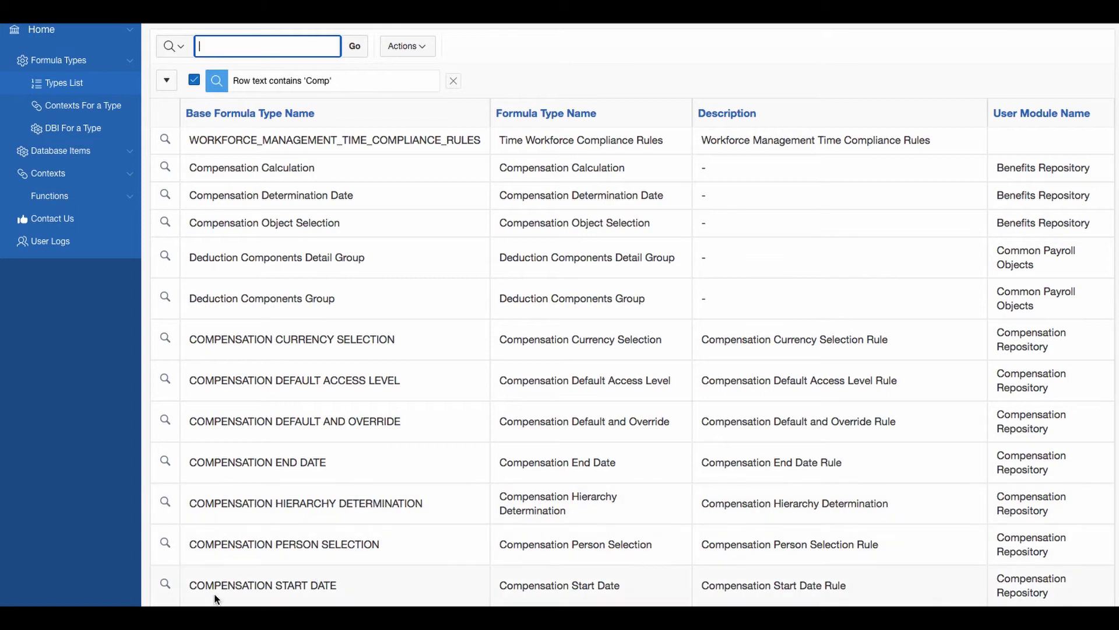
Review the 20 contexts of Compensation End Date, then dismiss the contexts dialog.
click(167, 465)
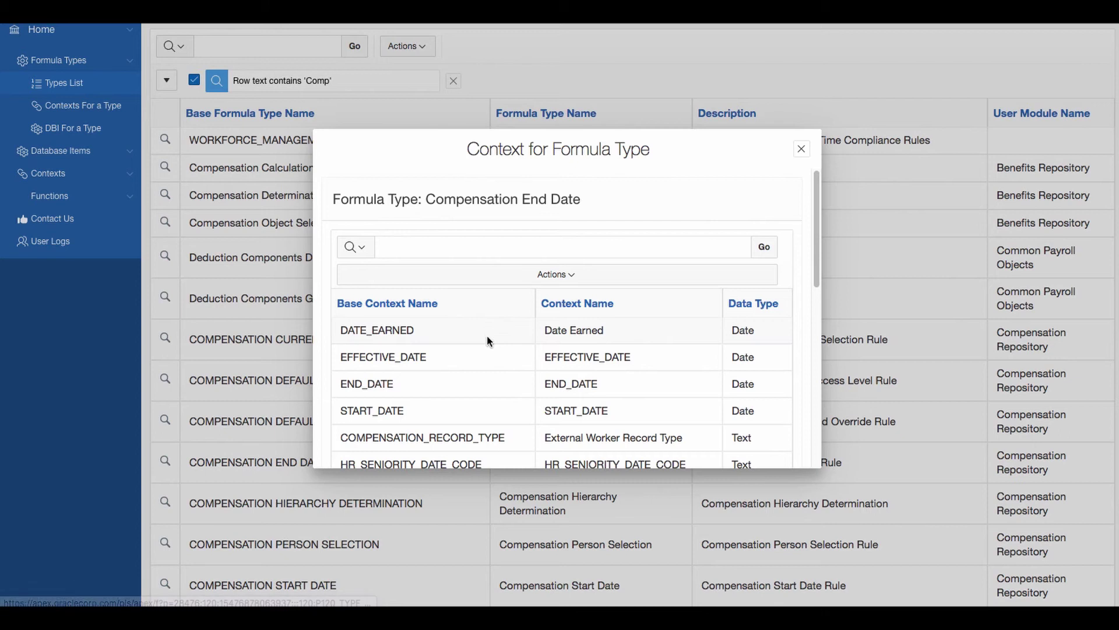
scroll(487, 336, down, 2)
scroll(488, 337, down, 1)
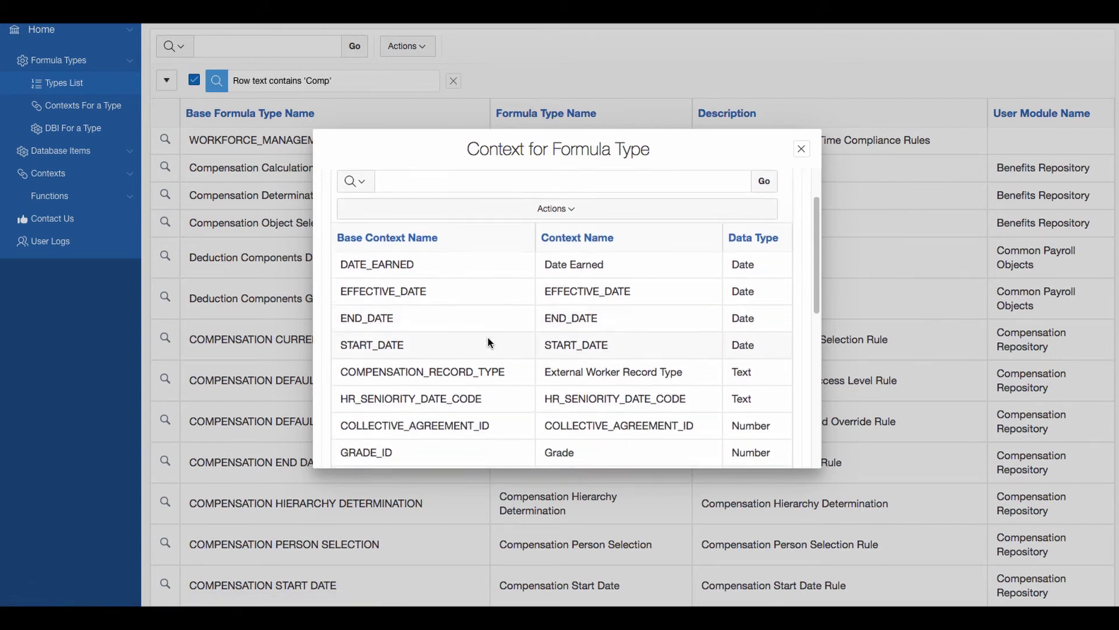
scroll(518, 383, down, 1)
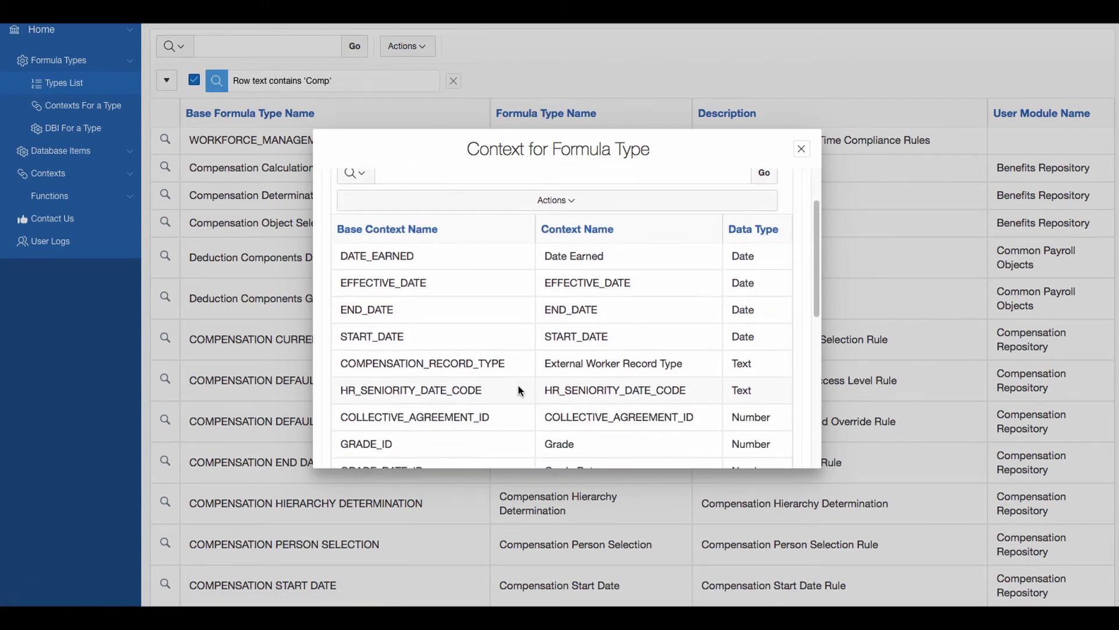
scroll(511, 385, down, 5)
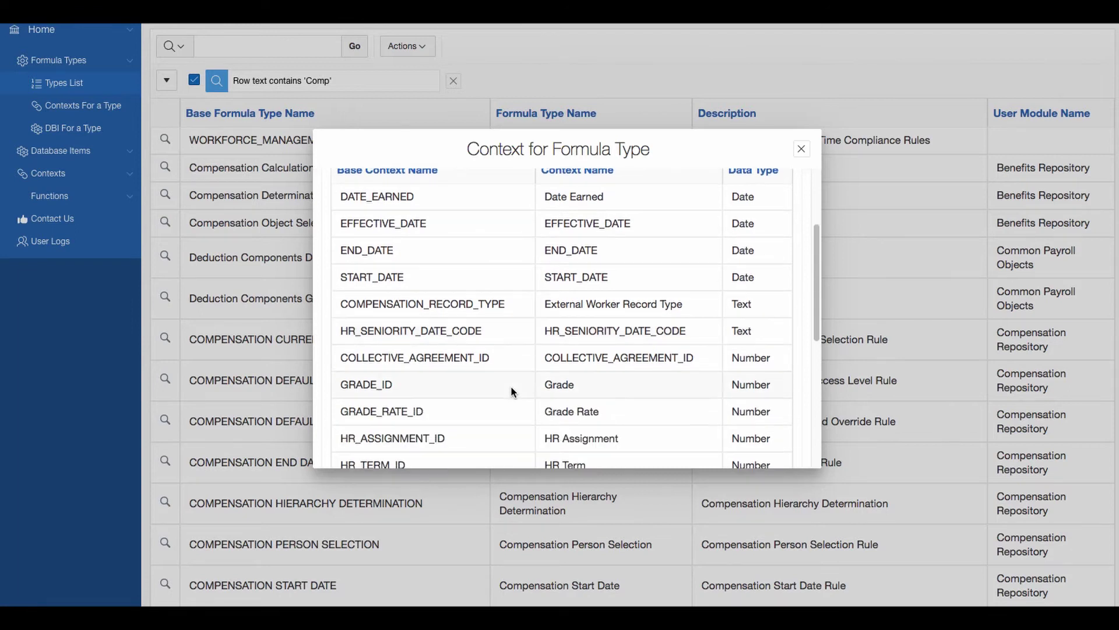
scroll(509, 395, up, 7)
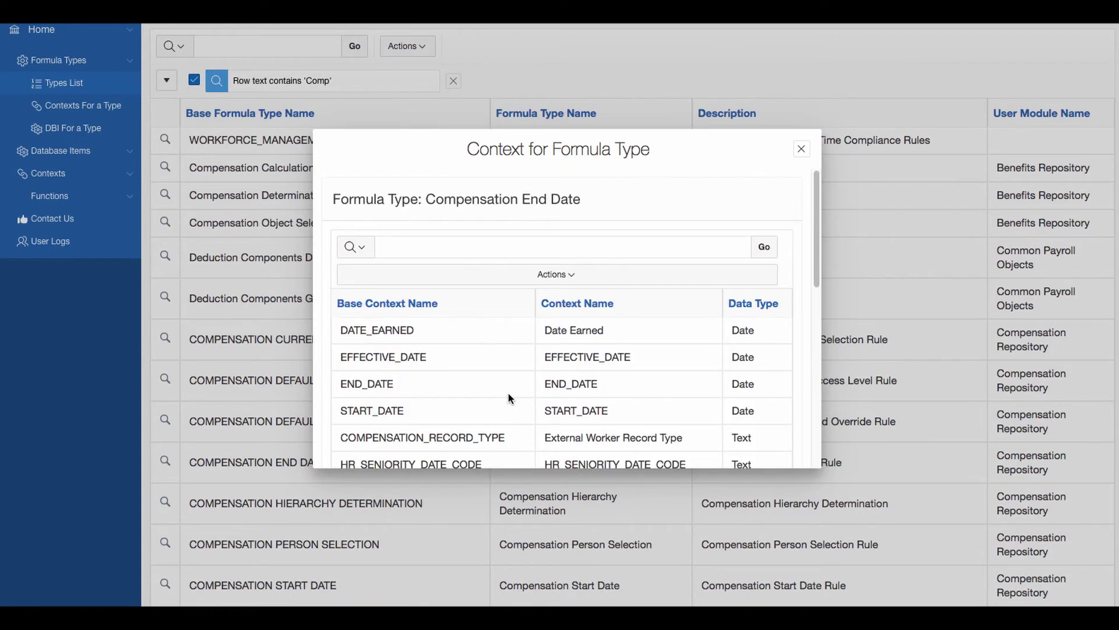
scroll(508, 395, down, 5)
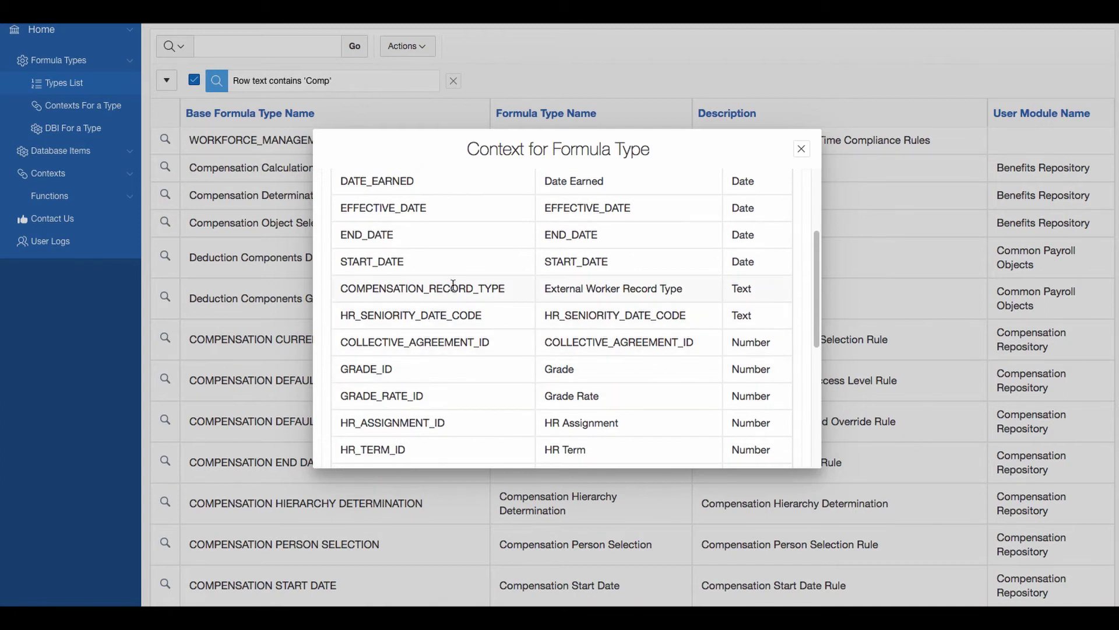
scroll(512, 362, down, 10)
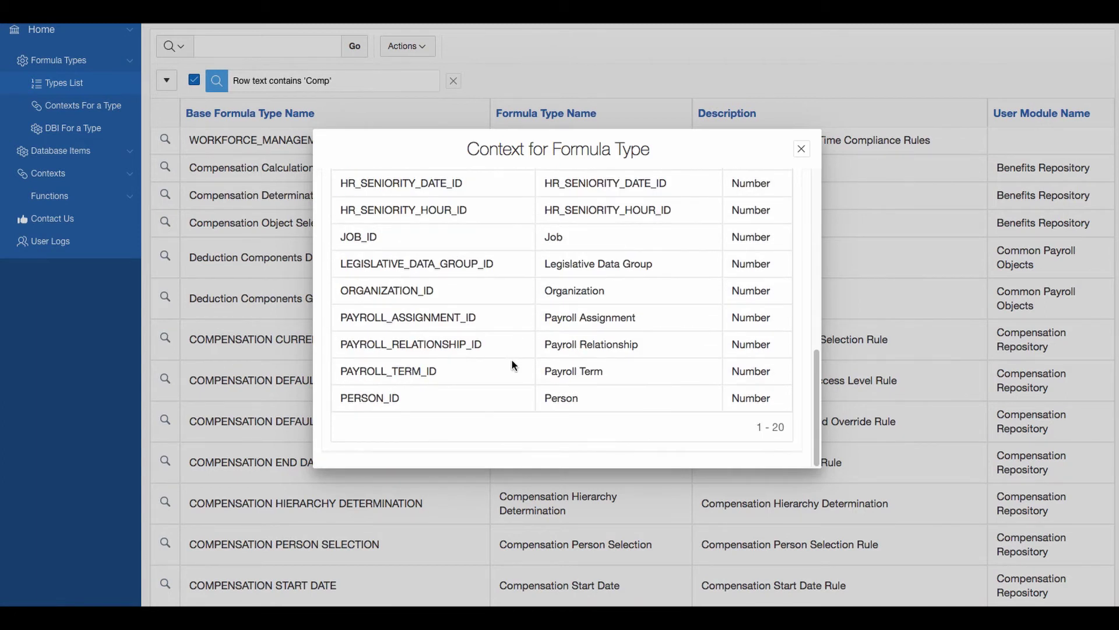
key(Escape)
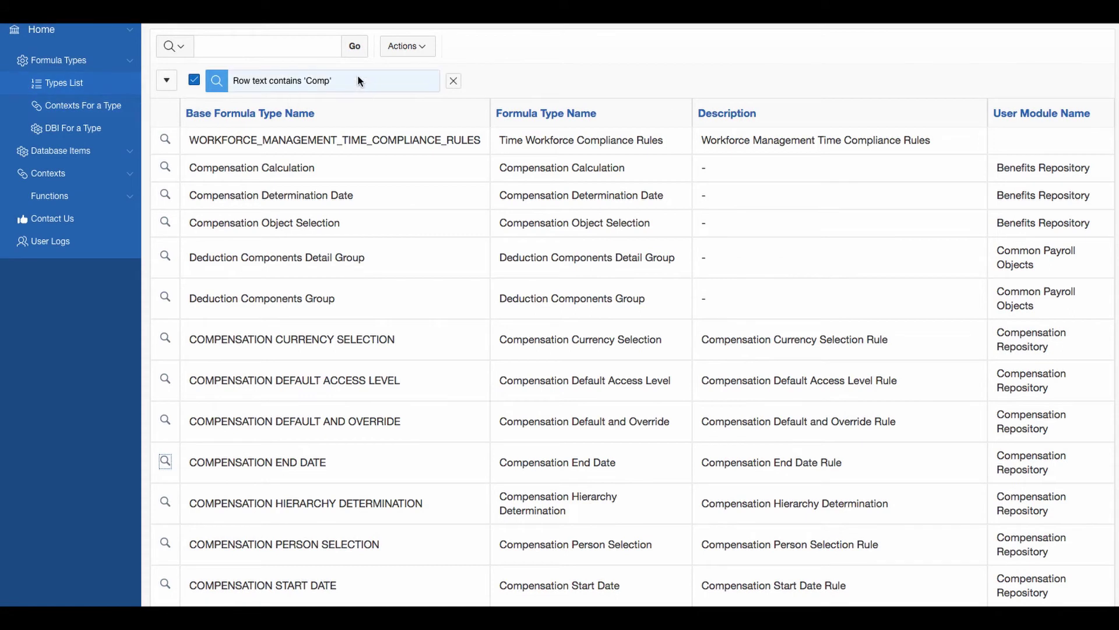
Replace the Comp filter with a 'Ben' search on the formula types.
click(454, 82)
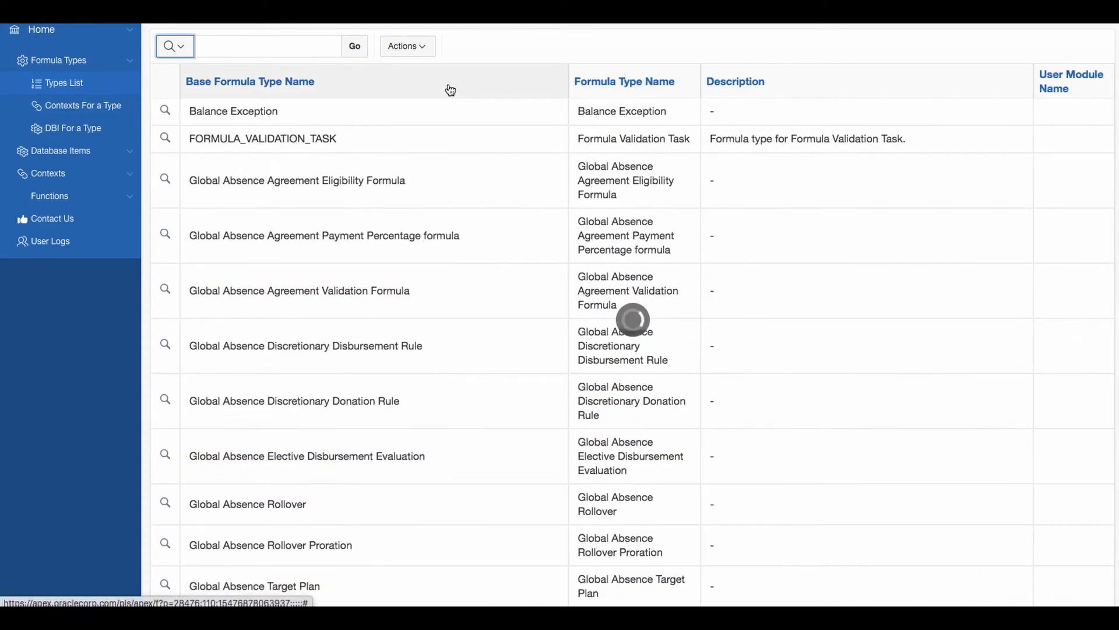
click(290, 47)
text(Ben)
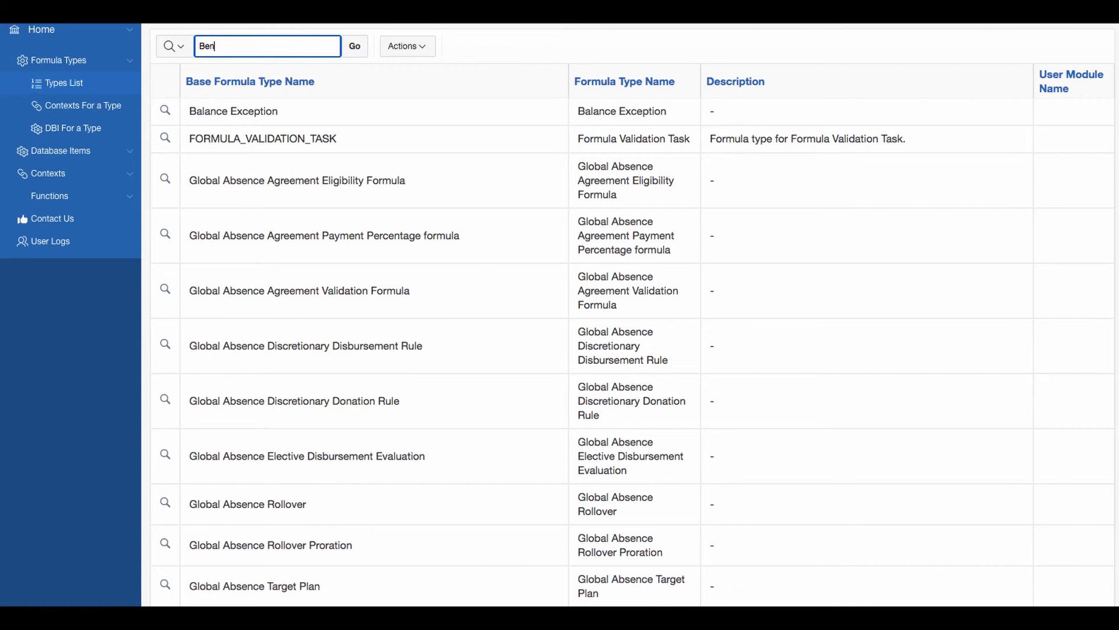
key(Return)
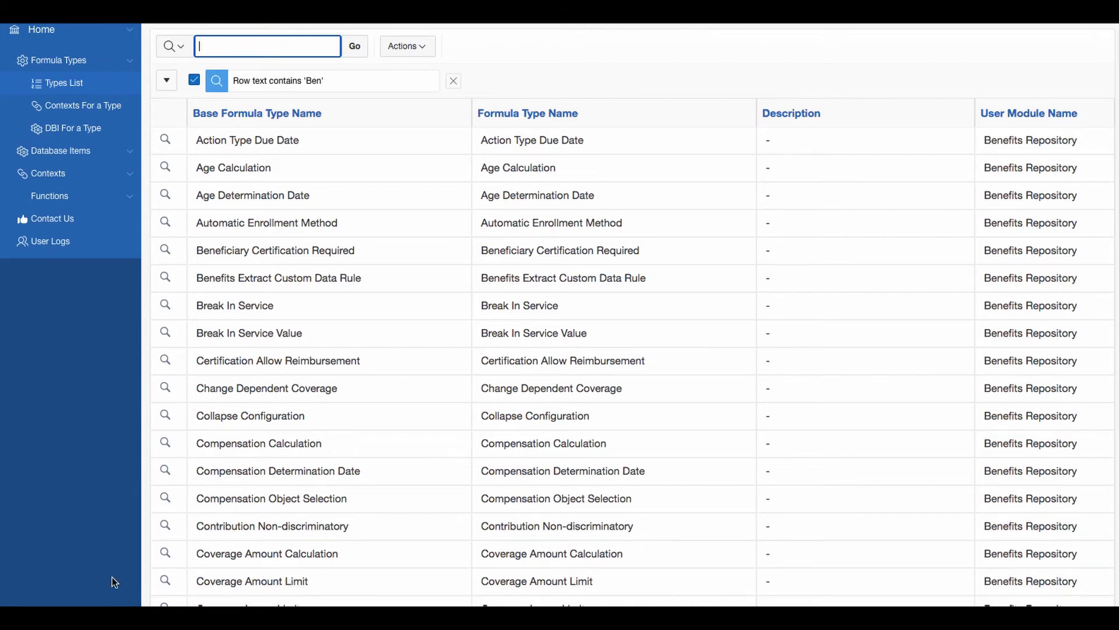
Review Coverage Amount Limit's 23 contexts, DATE_EARNED to PGM_ID, then close them.
click(165, 581)
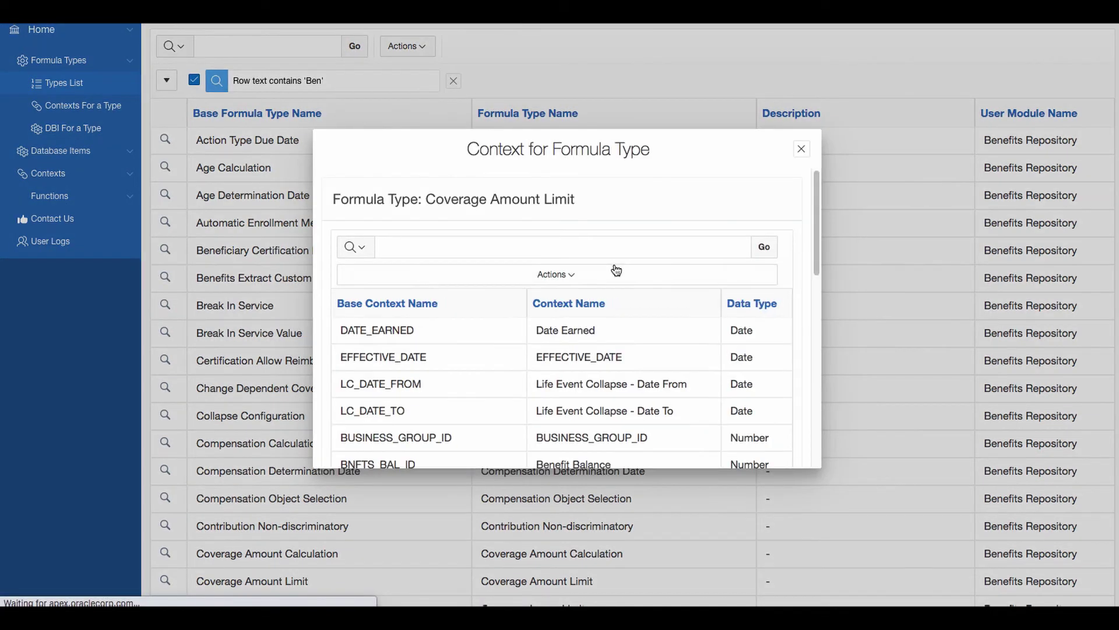
scroll(458, 366, down, 1)
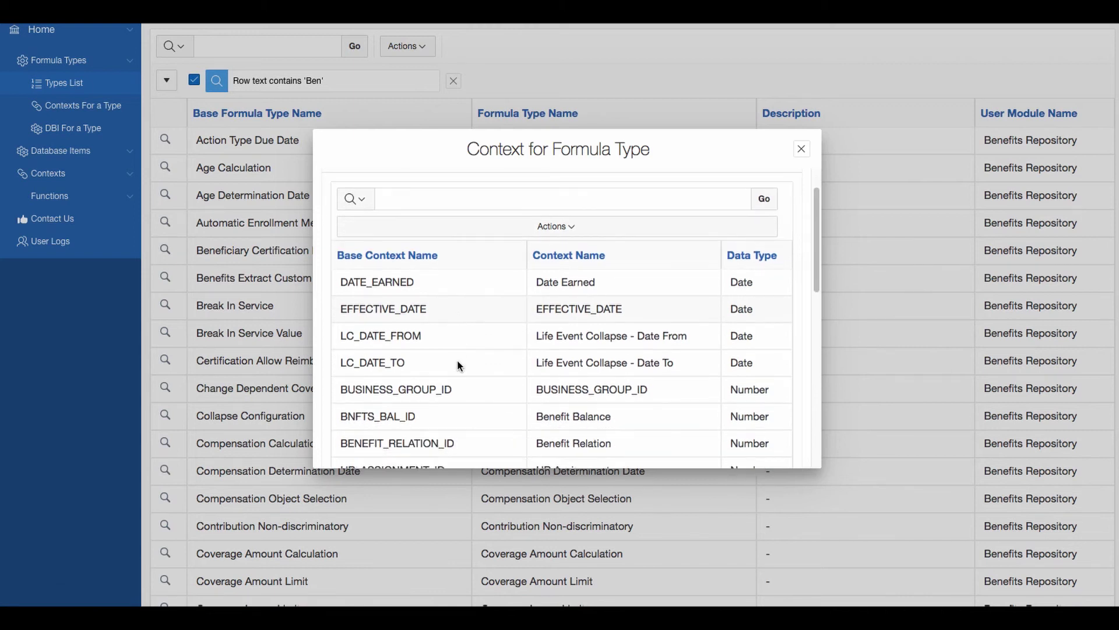
scroll(474, 325, down, 2)
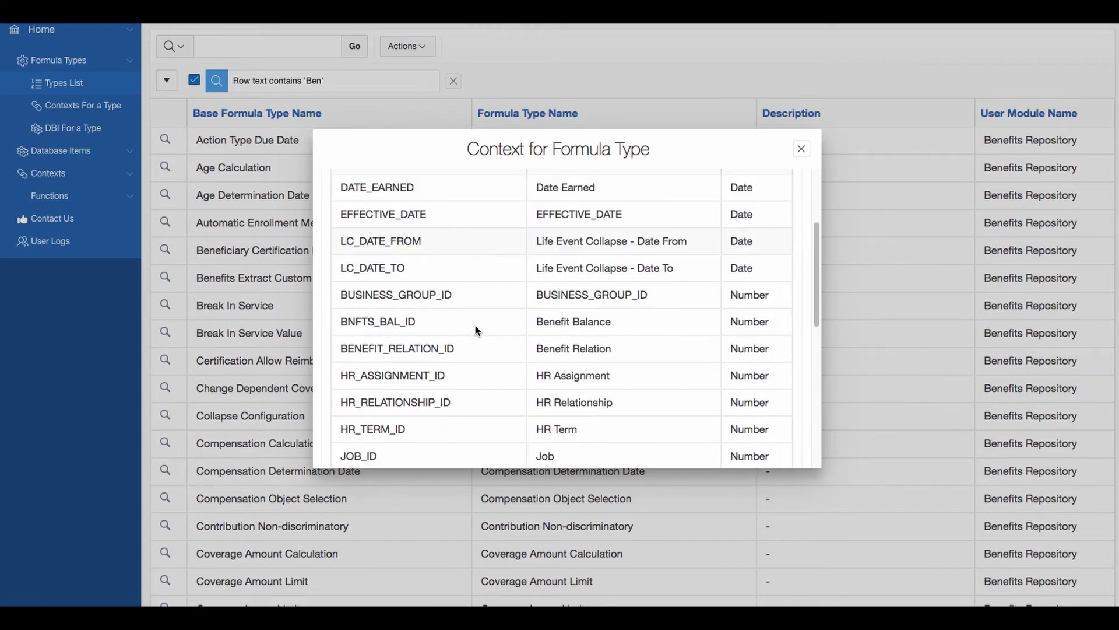
scroll(479, 330, down, 1)
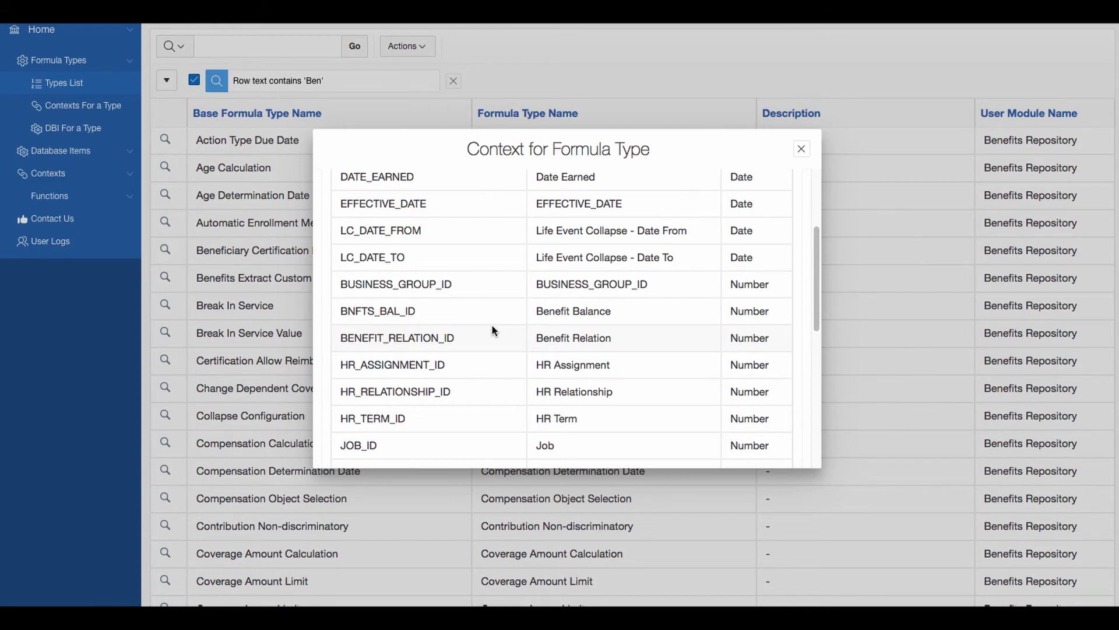
scroll(455, 332, down, 1)
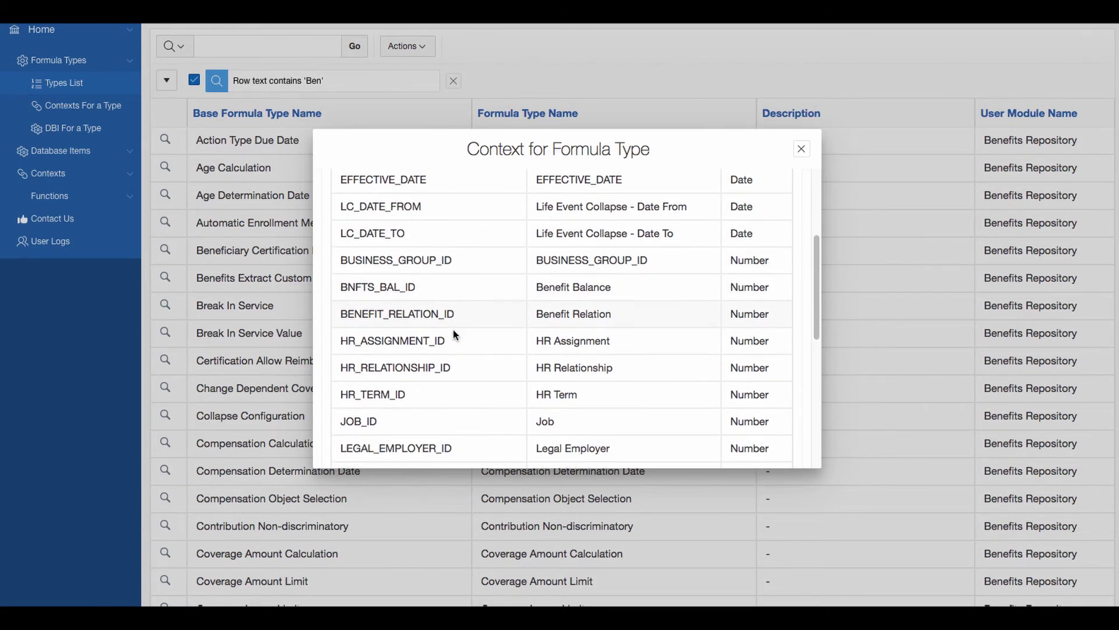
scroll(455, 332, down, 2)
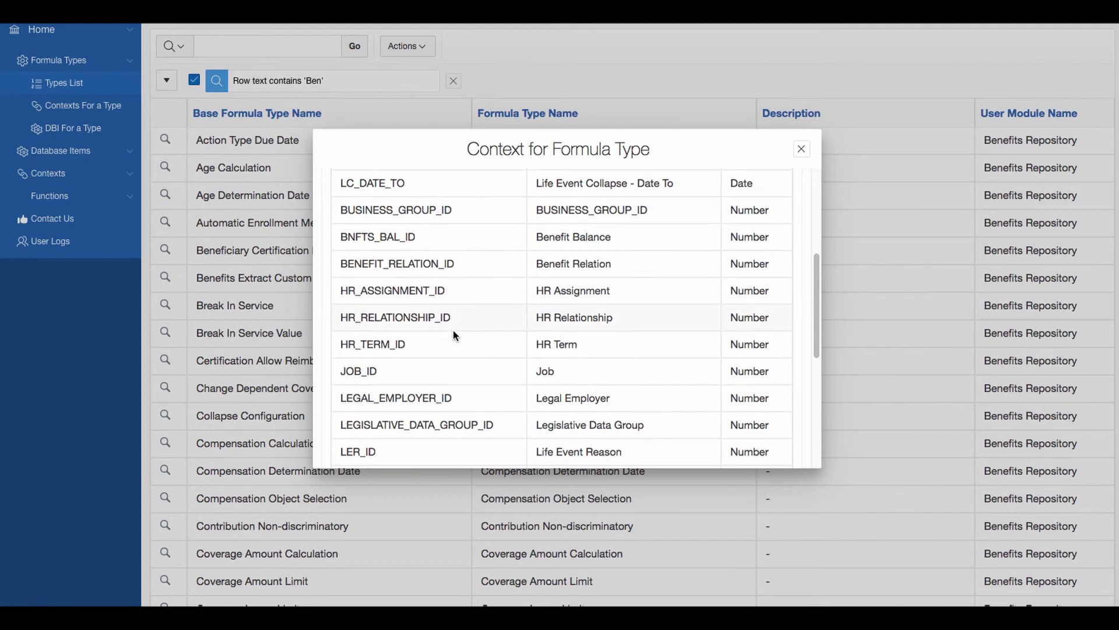
scroll(454, 332, down, 10)
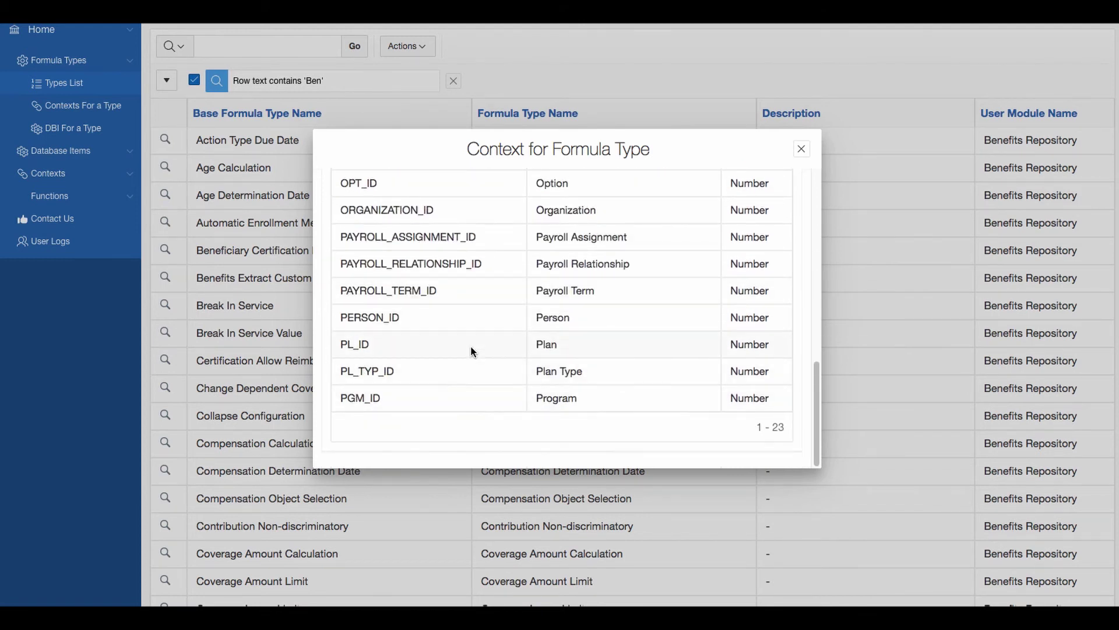
scroll(471, 345, up, 15)
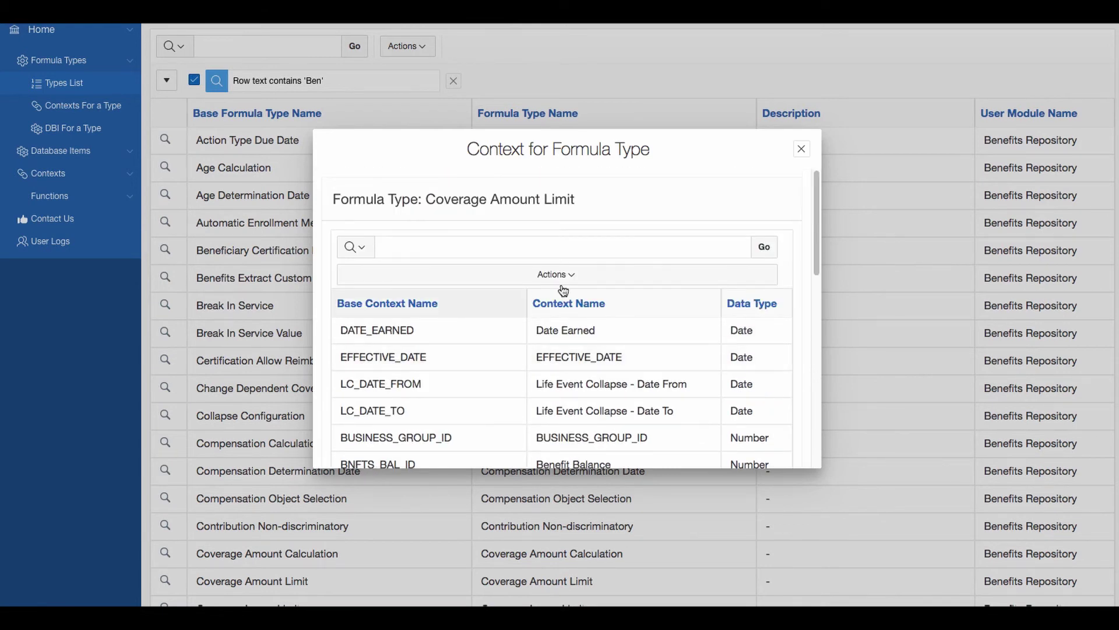
click(800, 151)
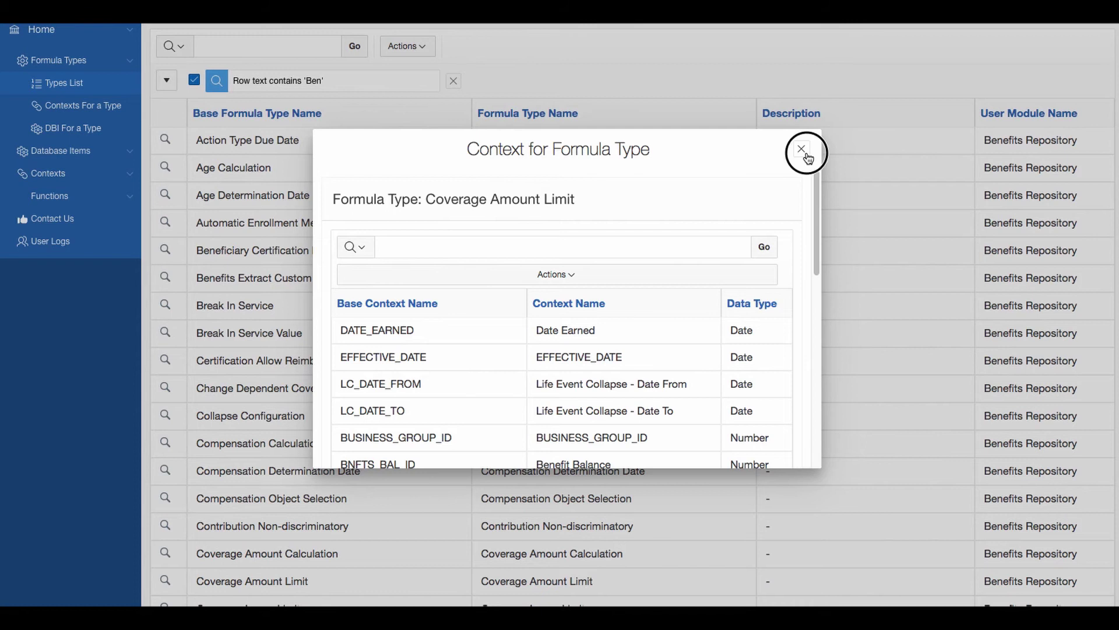
click(453, 80)
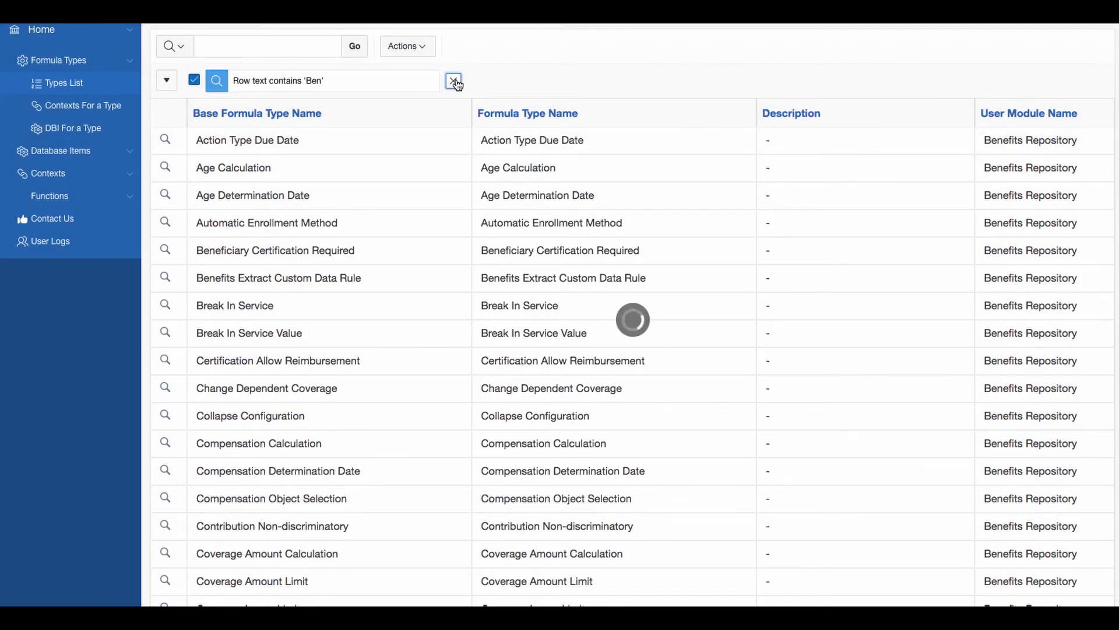
click(301, 48)
text(Time)
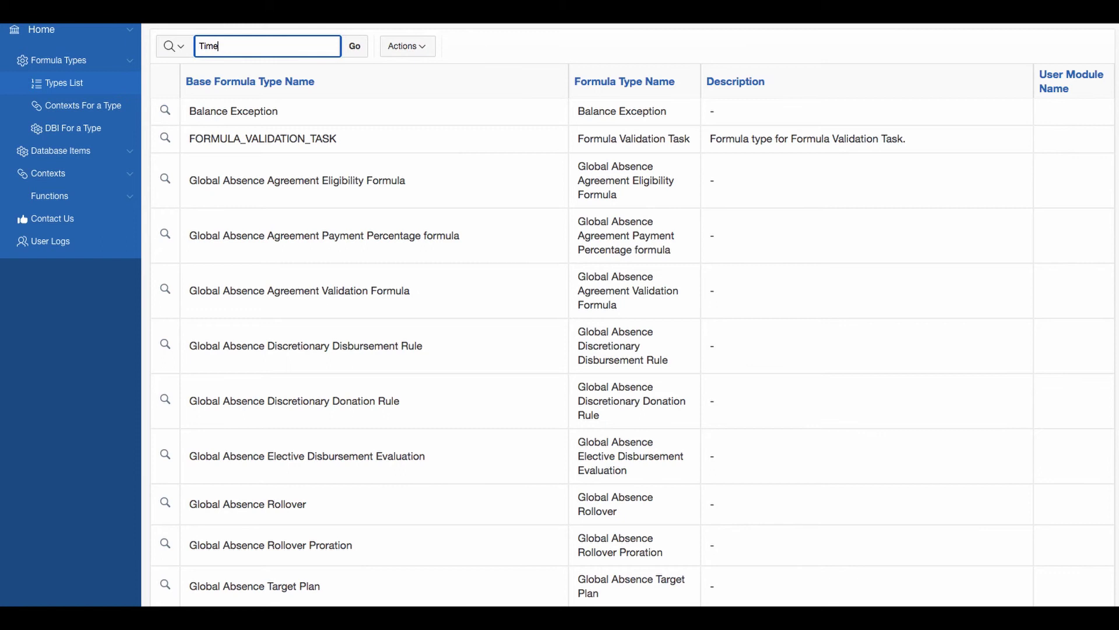
key(Return)
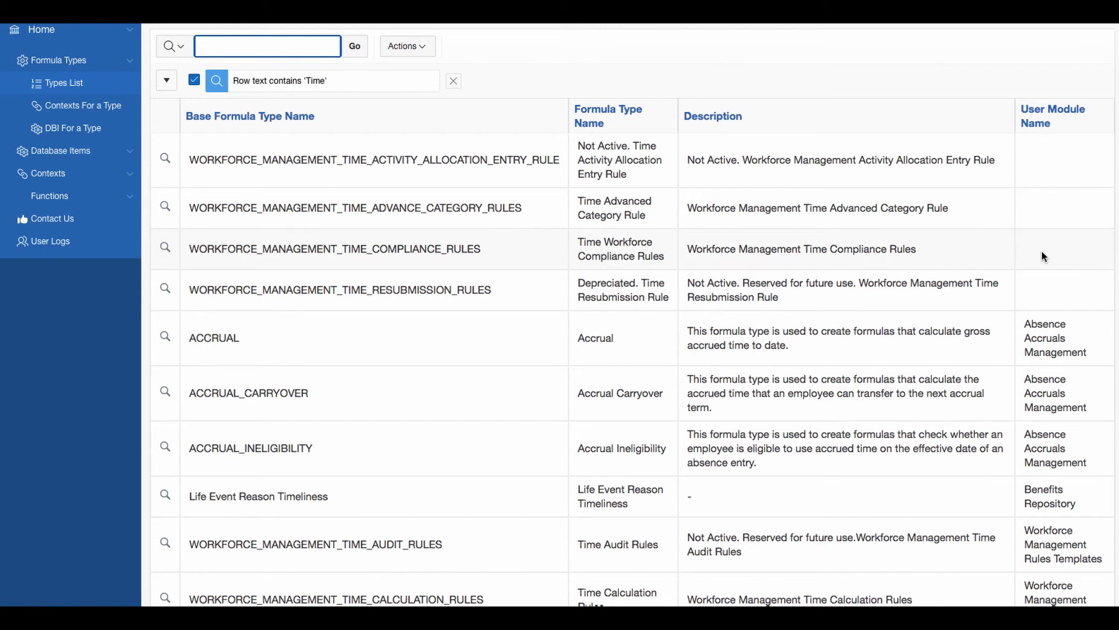
click(166, 337)
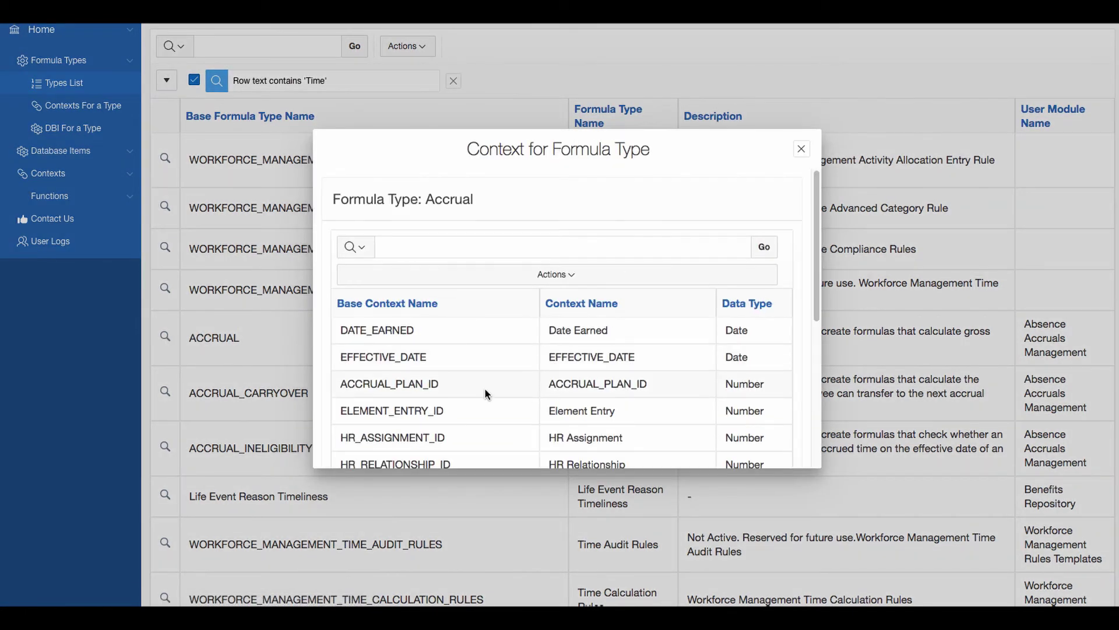
scroll(485, 390, down, 3)
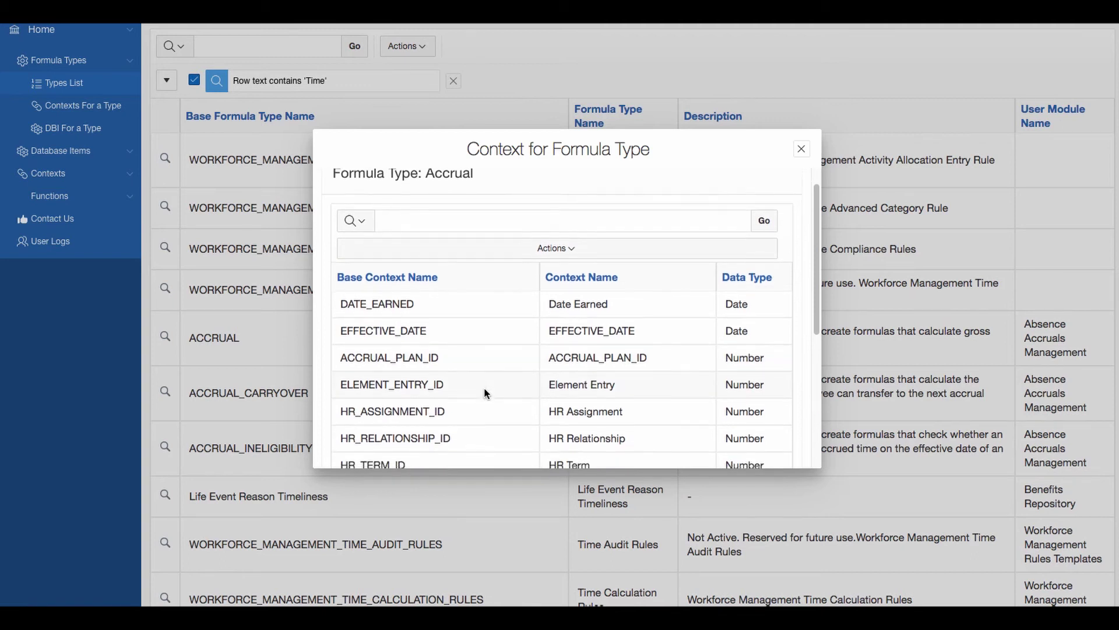
scroll(483, 387, down, 1)
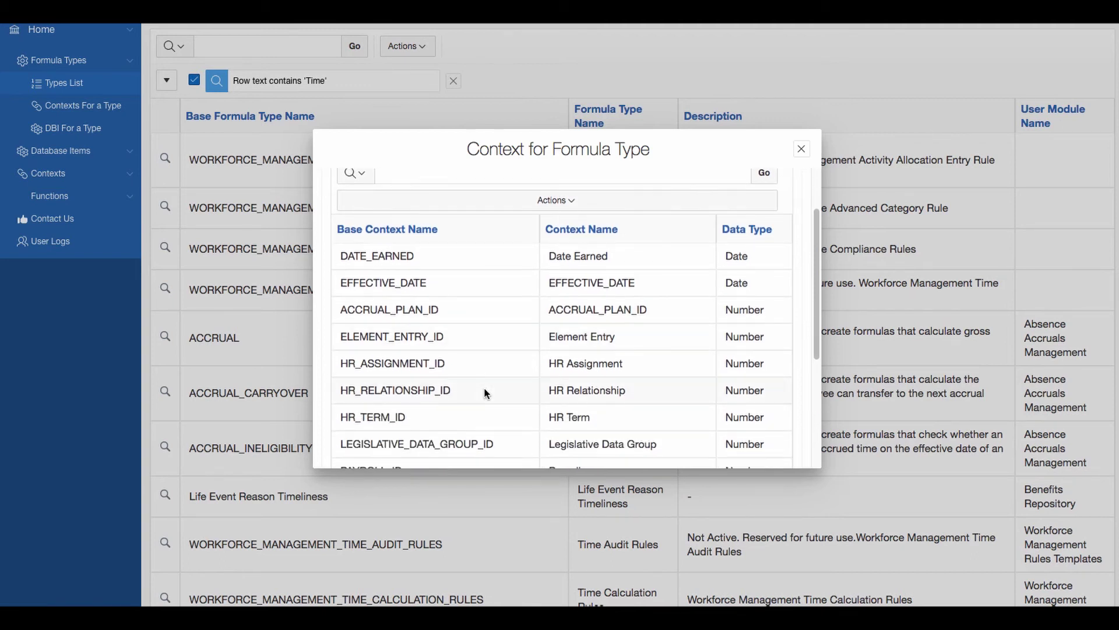
scroll(484, 388, down, 5)
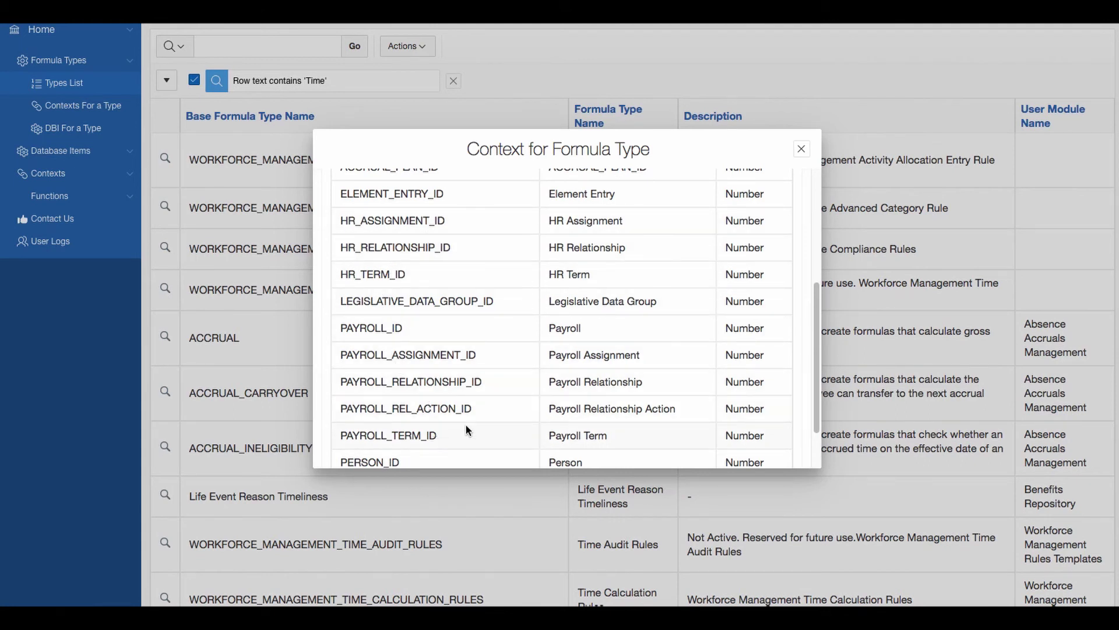
scroll(466, 430, down, 3)
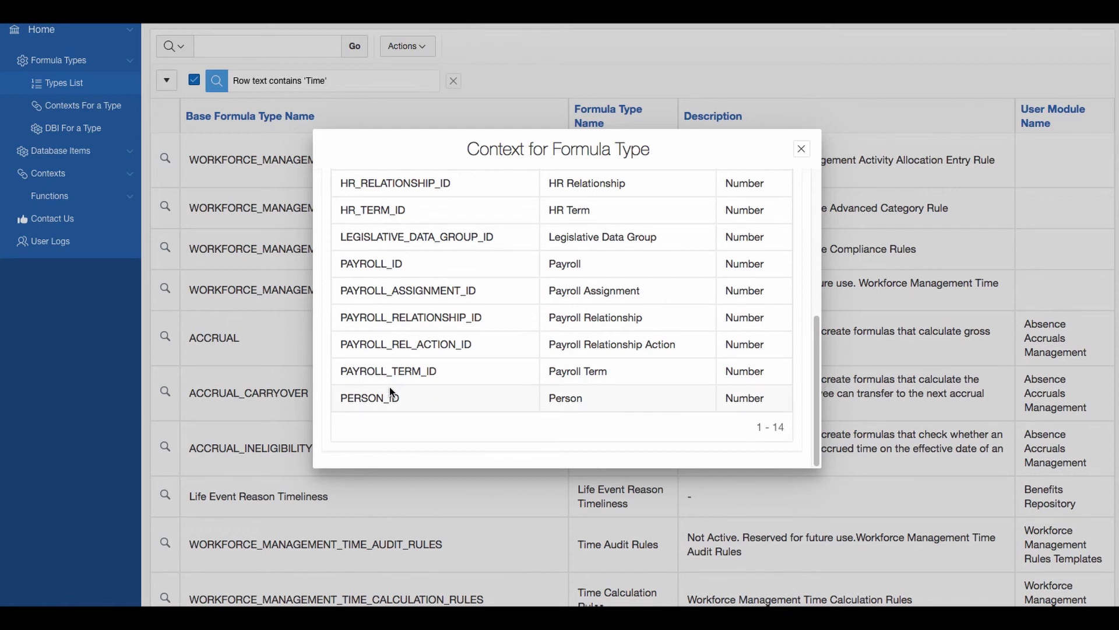
click(800, 150)
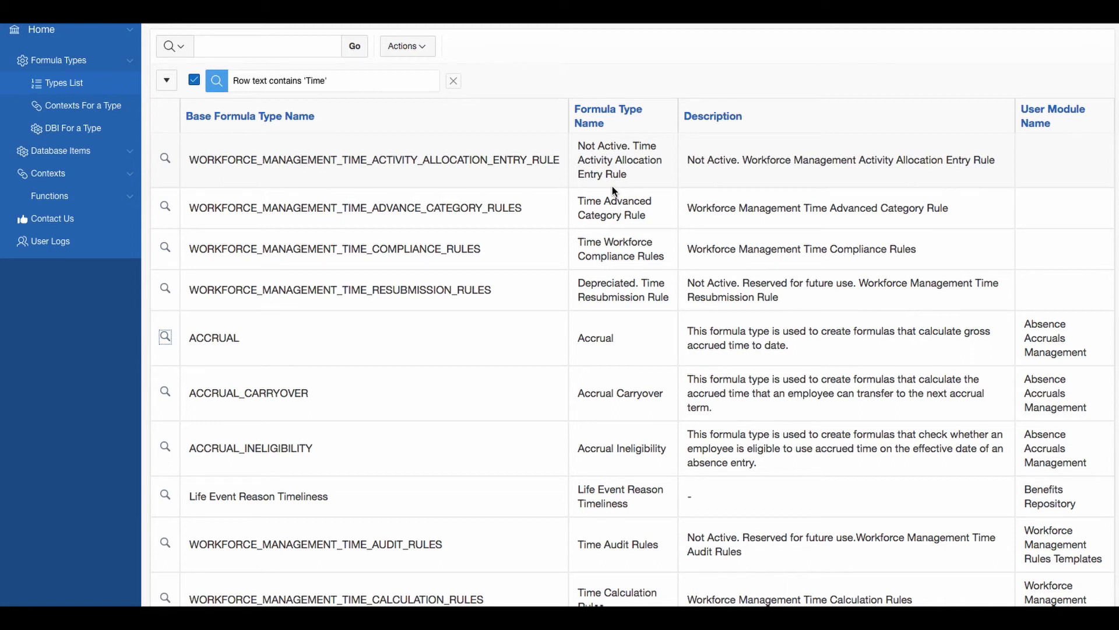
Open the DBI List, try a 'Compe' search, then clear that filter.
click(127, 156)
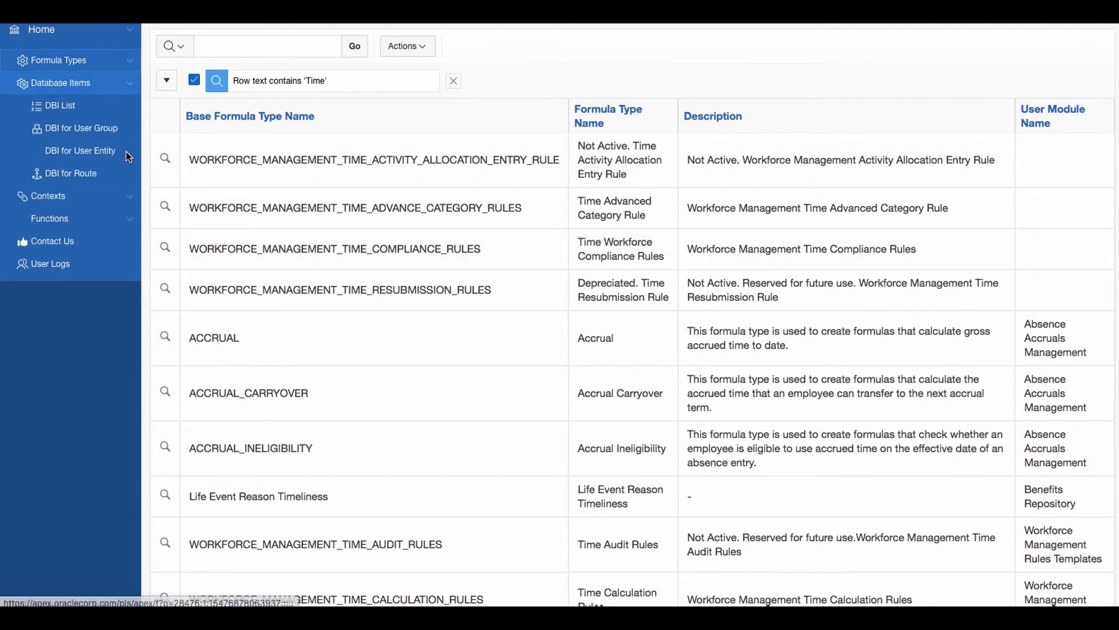
click(61, 108)
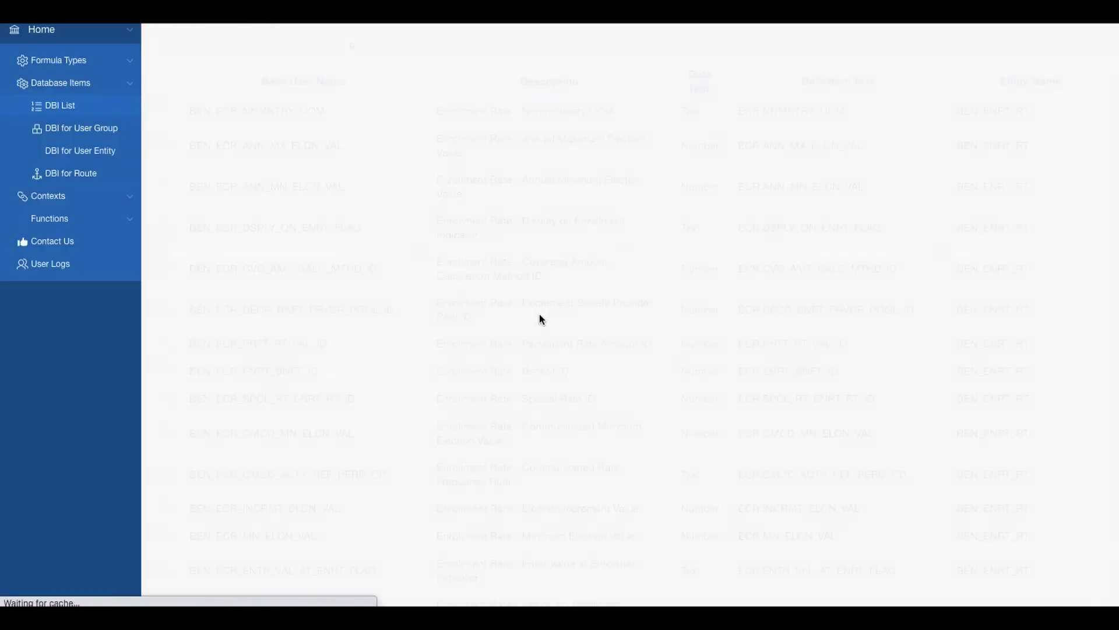
click(235, 41)
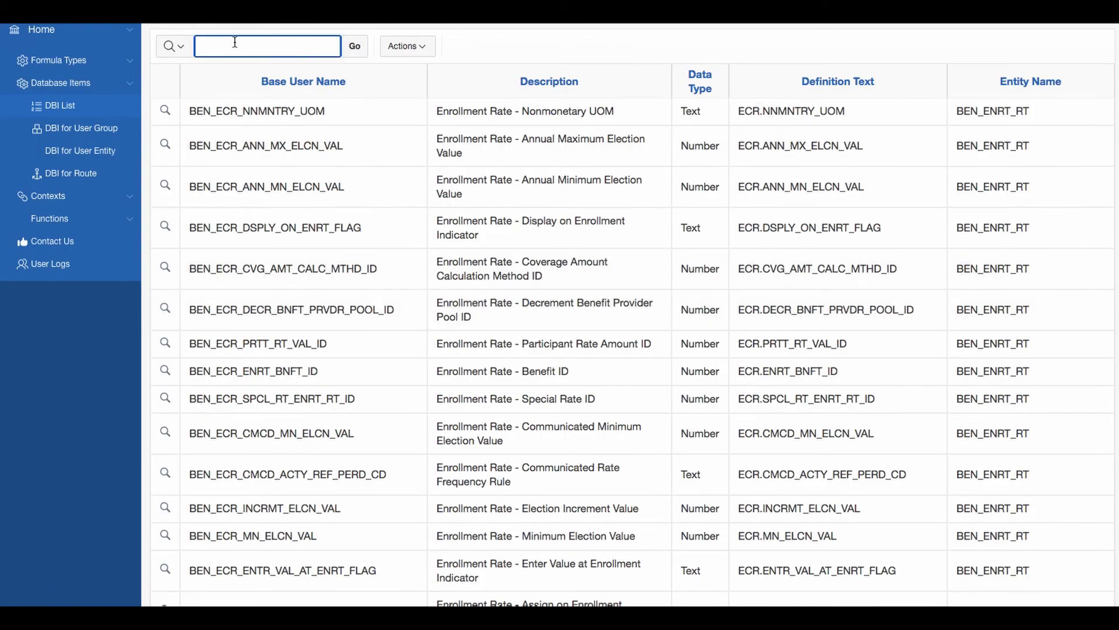
text(Compe)
key(Return)
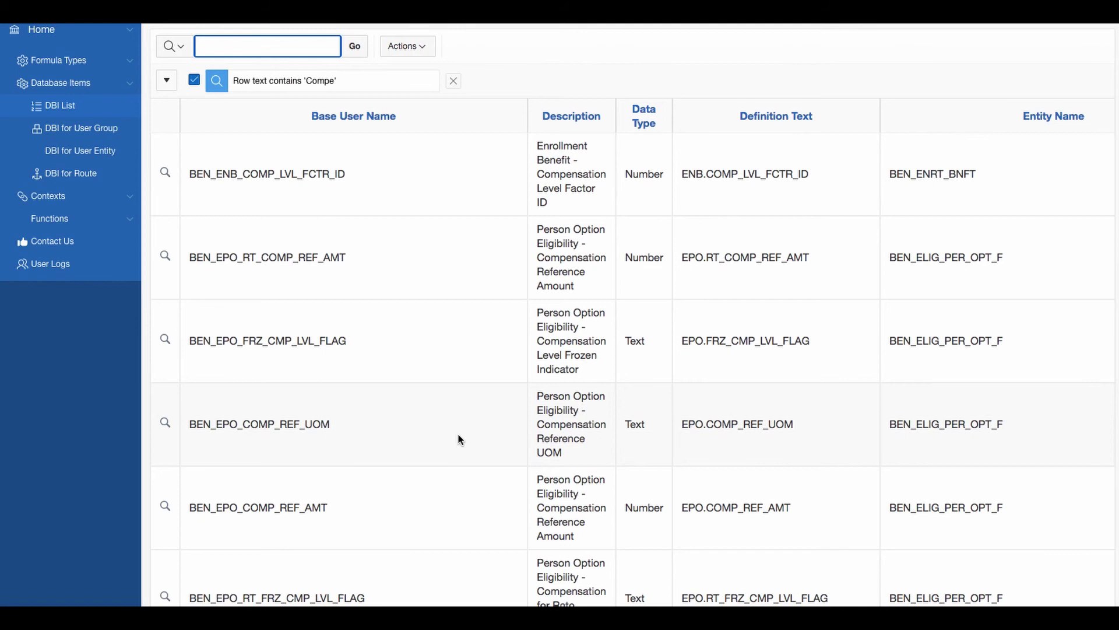
scroll(458, 439, down, 15)
scroll(427, 475, up, 12)
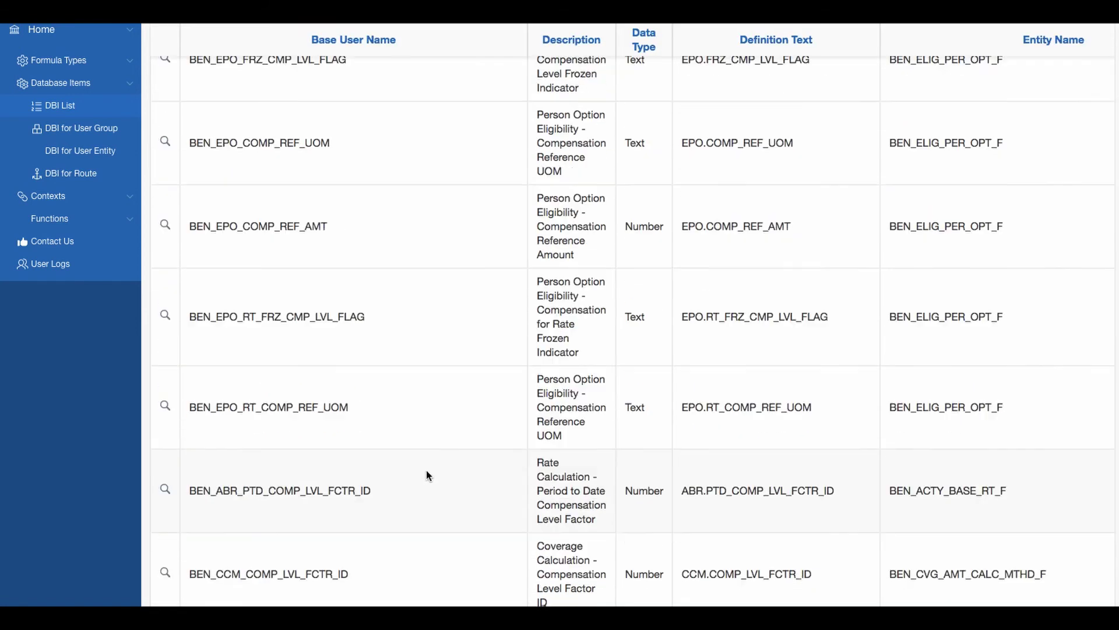
scroll(426, 470, up, 5)
click(454, 81)
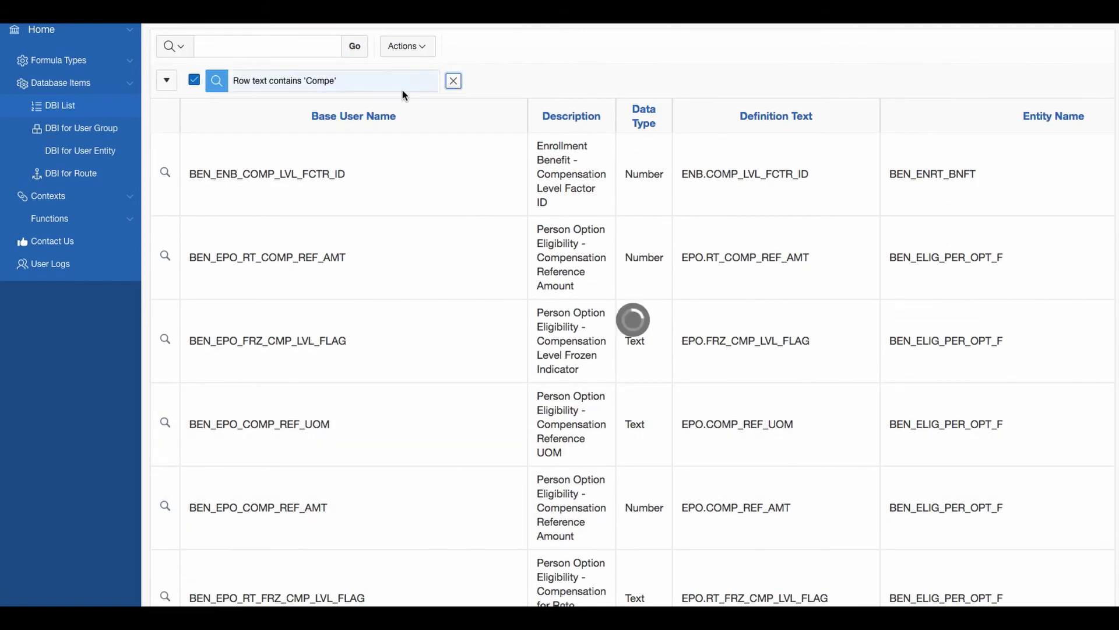
Filter the DBI List by 'CMP' and bring the CMP_ASSIGNMENT_SALARY items into view.
click(276, 48)
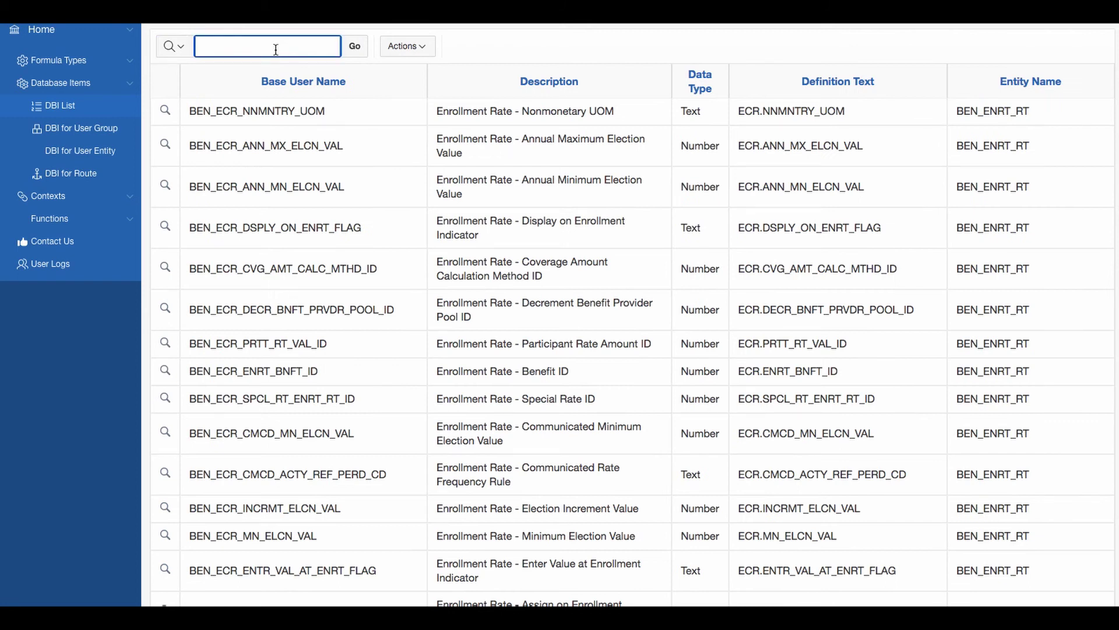
text(CMP)
key(Return)
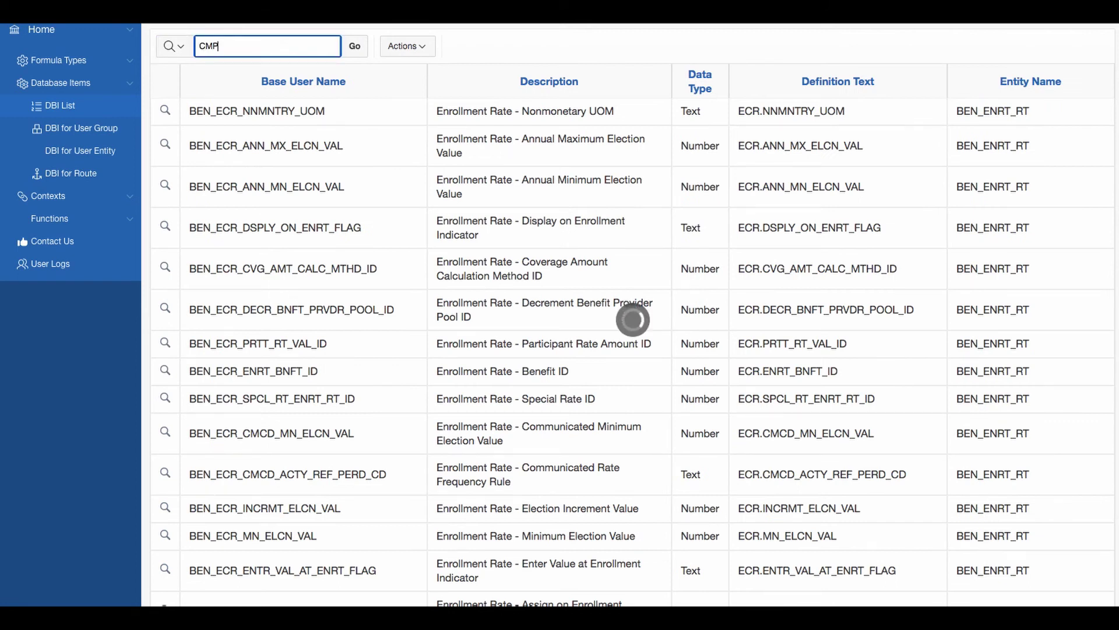
scroll(434, 441, down, 5)
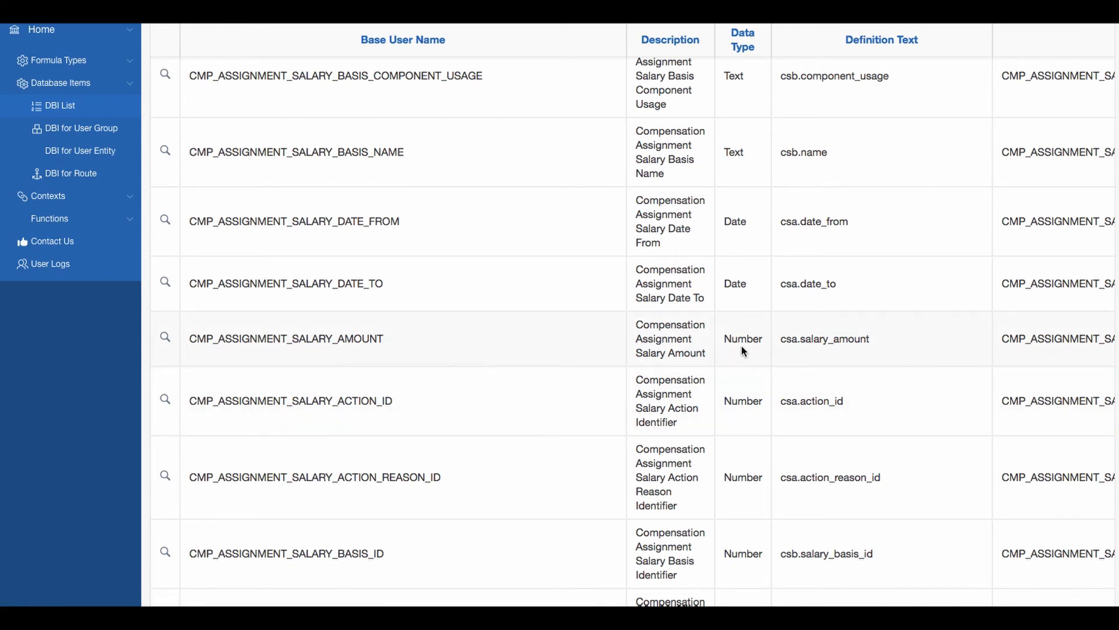
drag(745, 602, 635, 607)
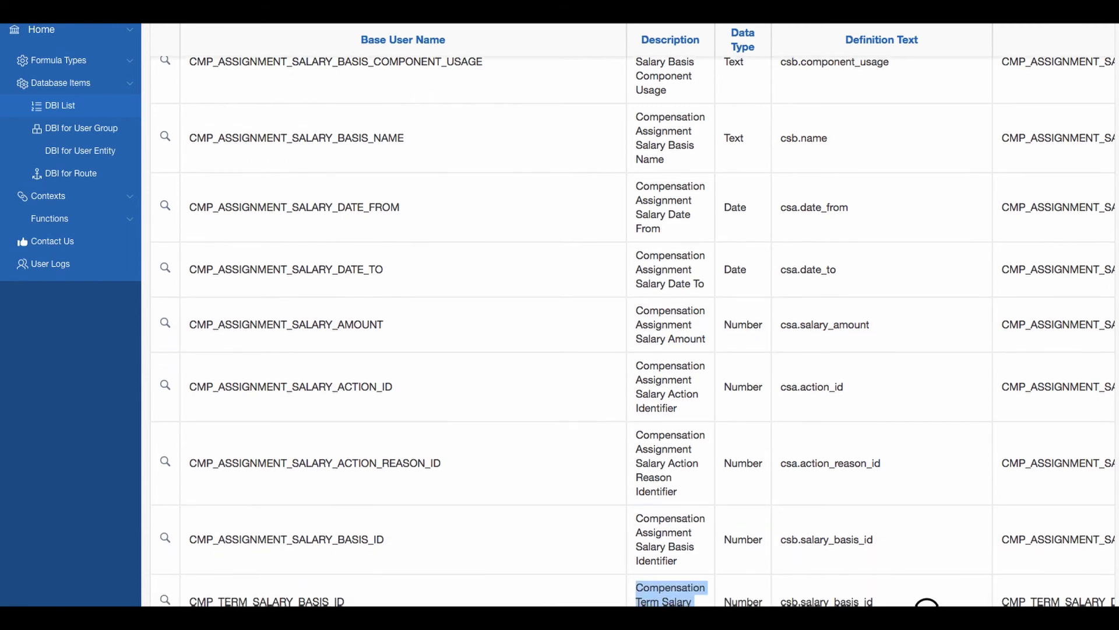
scroll(839, 431, up, 2)
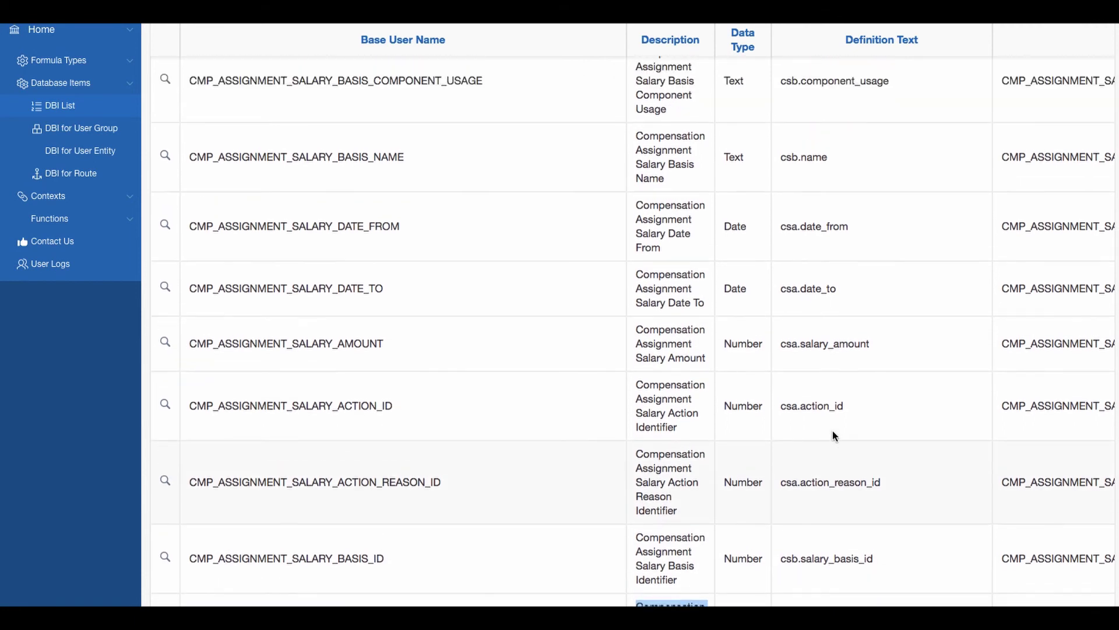
scroll(245, 479, up, 2)
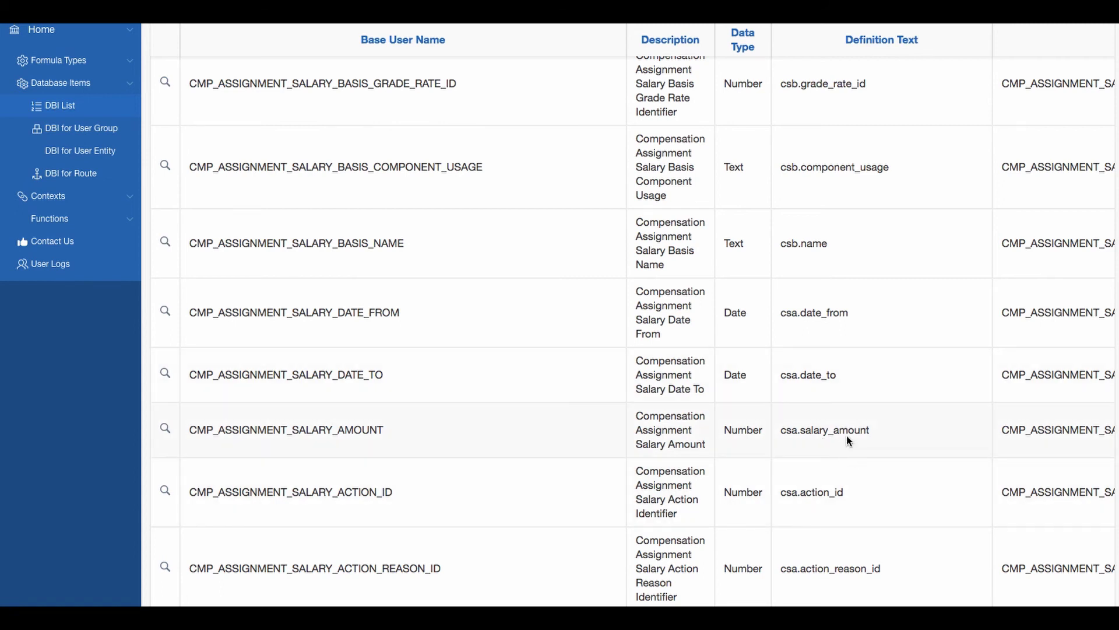
View CMP_ASSIGNMENT_SALARY_AMOUNT's details and list DBIs on its CMP_ASSIGNMENT_SALARY_DETAILS route.
click(166, 429)
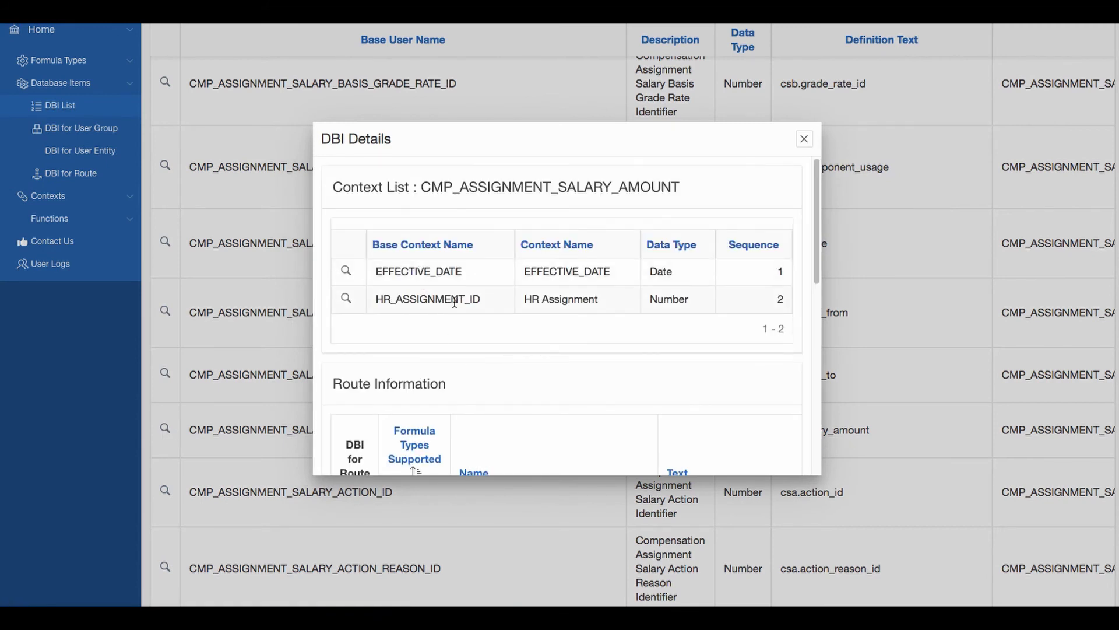
scroll(499, 369, down, 10)
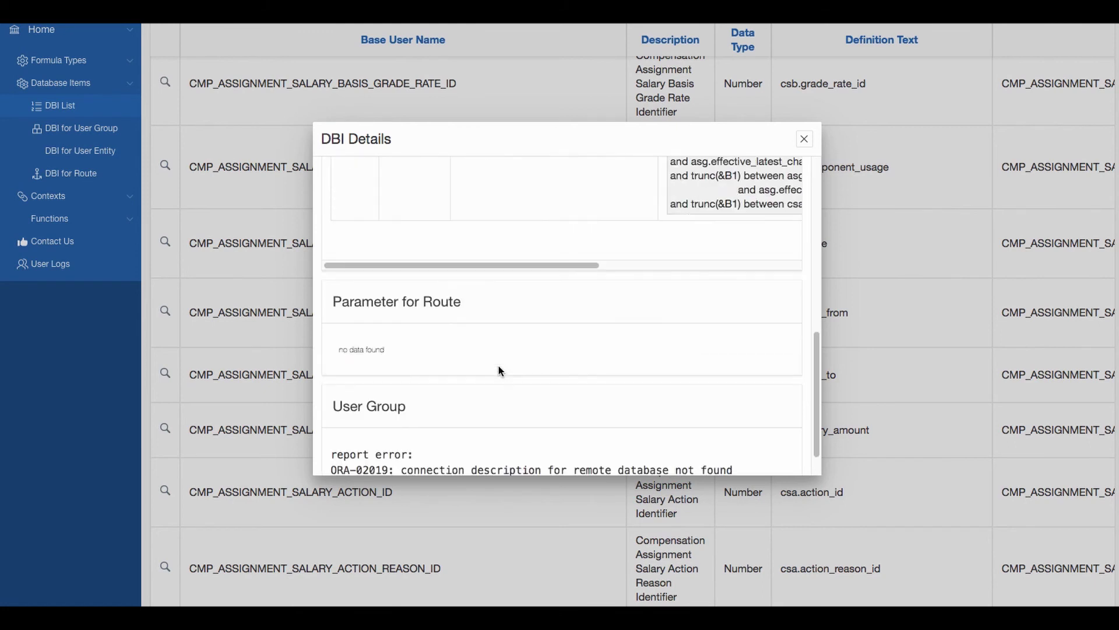
scroll(587, 326, up, 5)
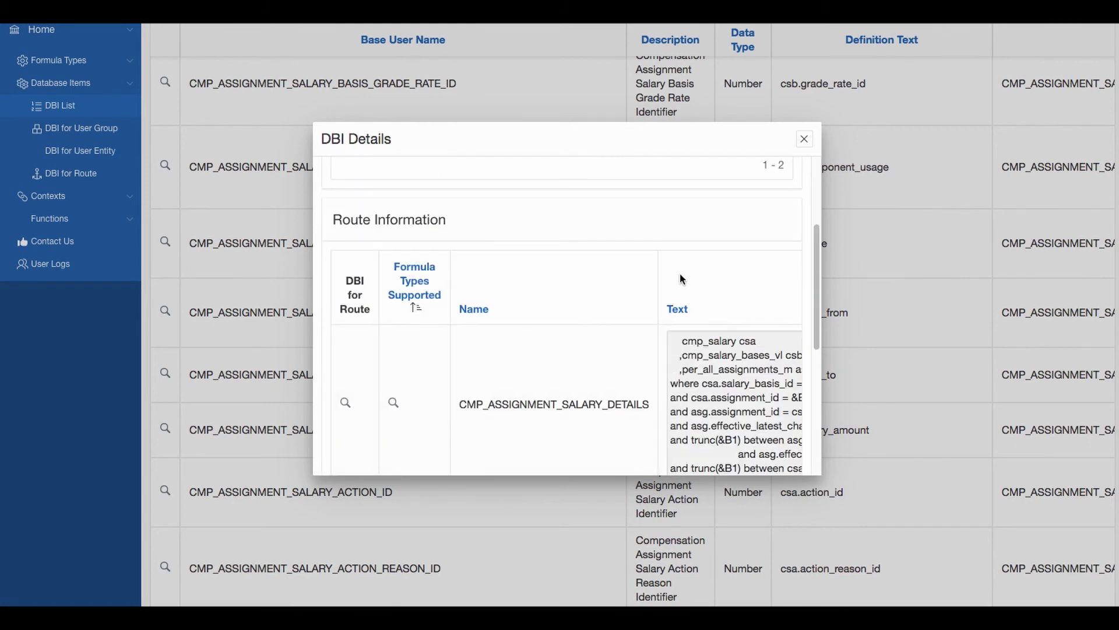
scroll(563, 333, down, 4)
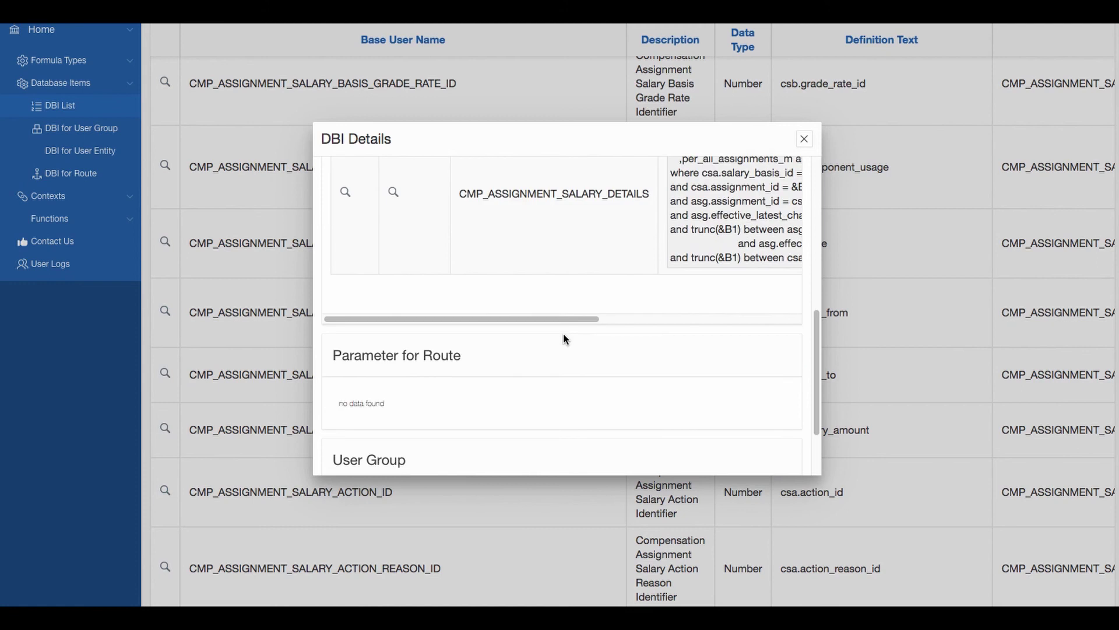
scroll(562, 336, up, 2)
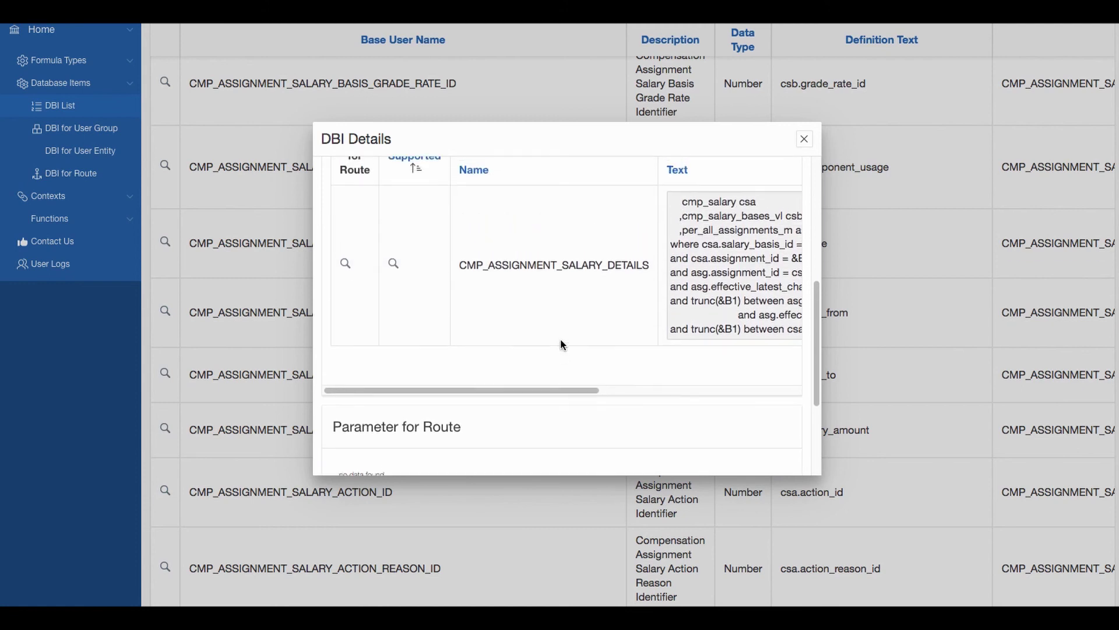
scroll(561, 339, up, 2)
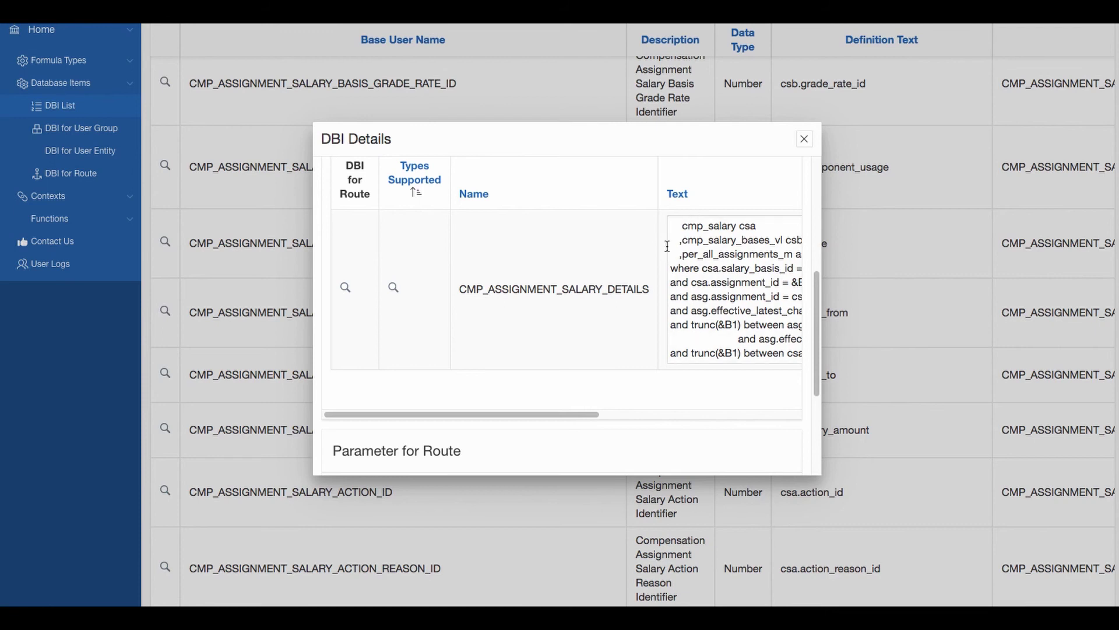
click(346, 289)
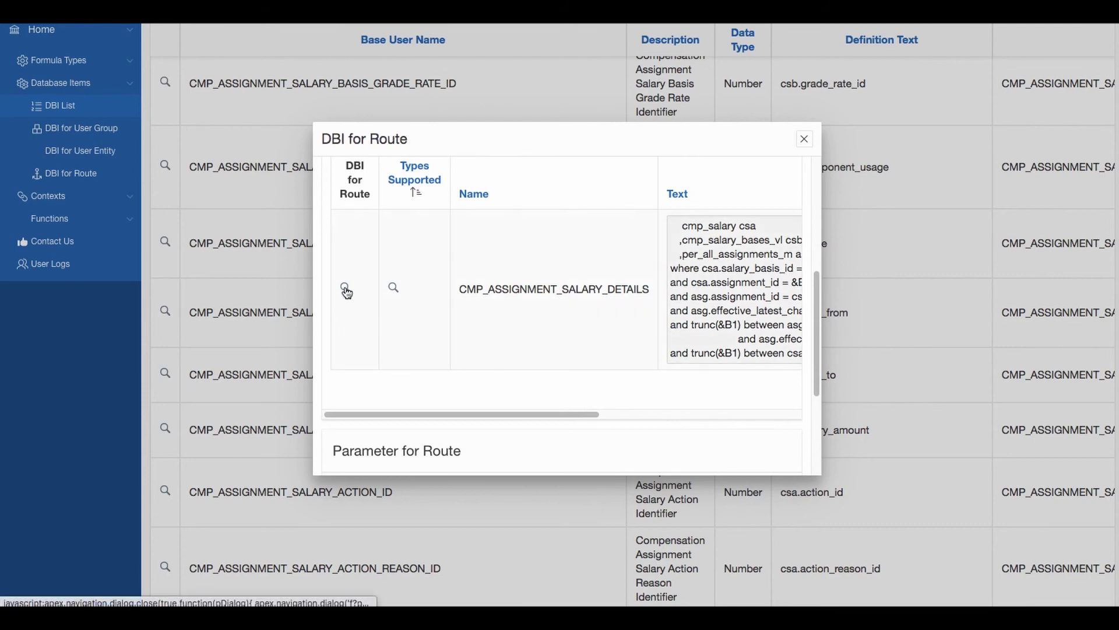
Browse the 13 route DBIs with their data types and csa/csb definitions.
click(346, 289)
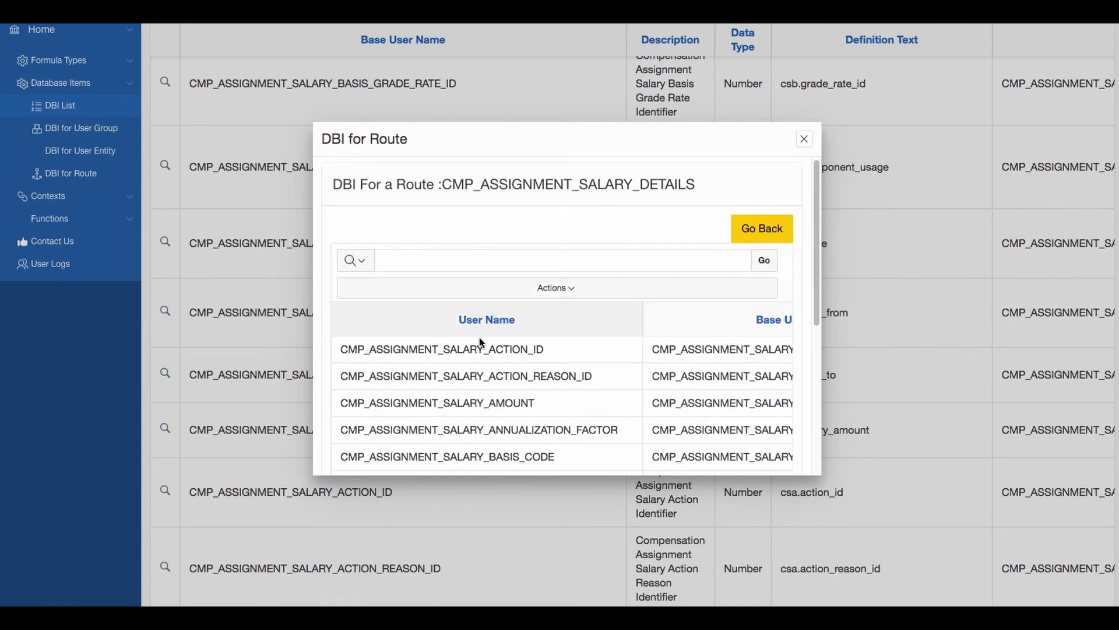
scroll(517, 373, down, 5)
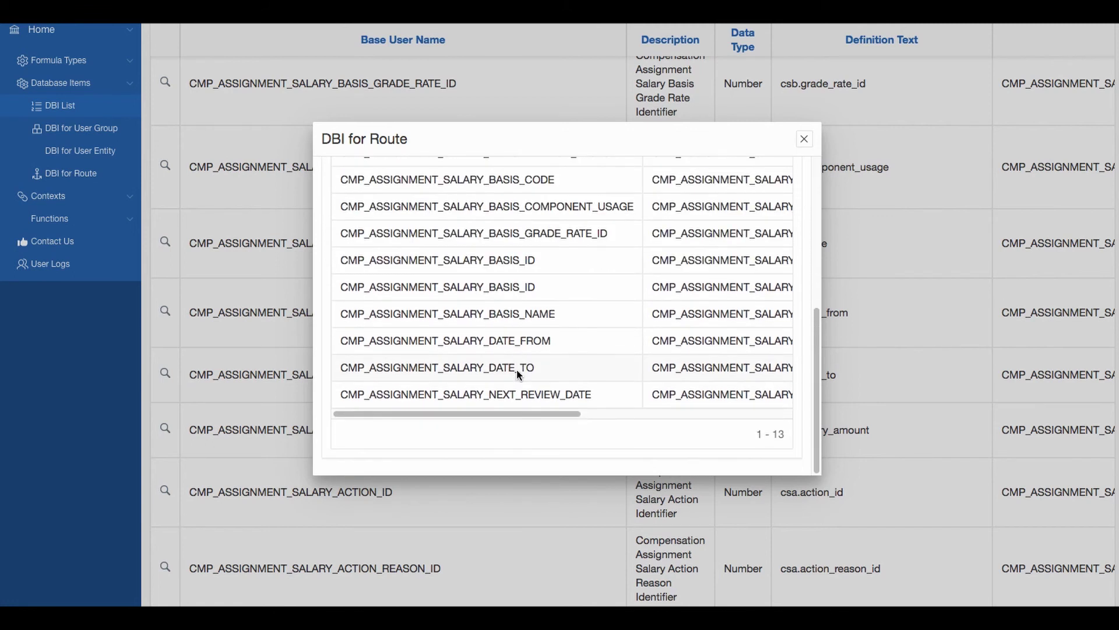
scroll(517, 372, up, 5)
scroll(517, 371, down, 5)
scroll(518, 374, up, 5)
scroll(510, 397, down, 5)
drag(505, 413, 706, 423)
scroll(694, 350, left, 5)
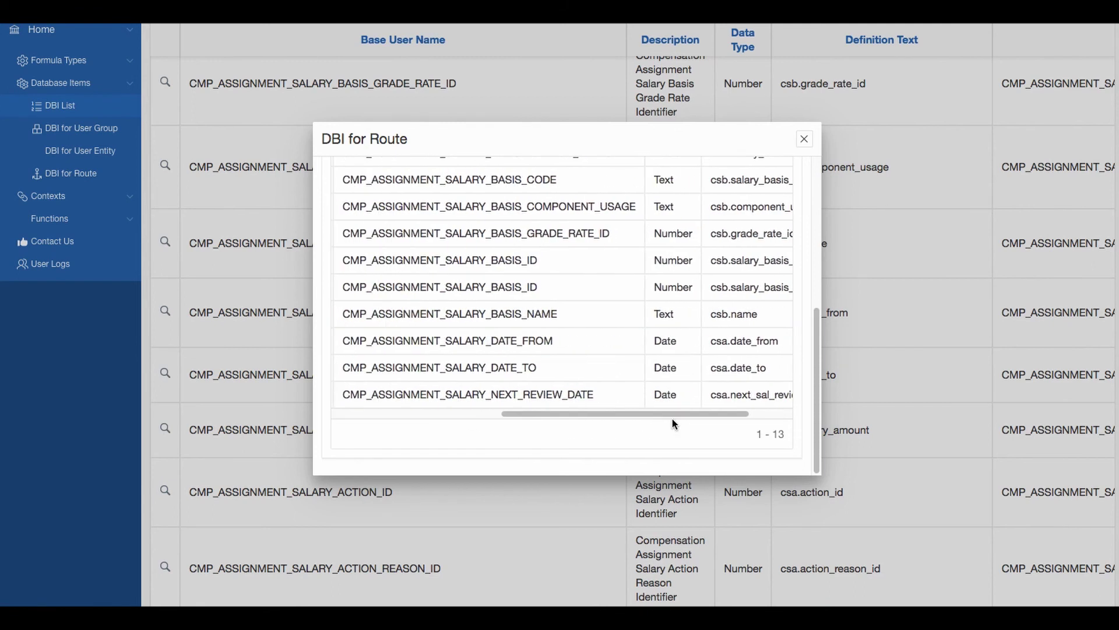
scroll(692, 299, up, 5)
scroll(685, 358, down, 3)
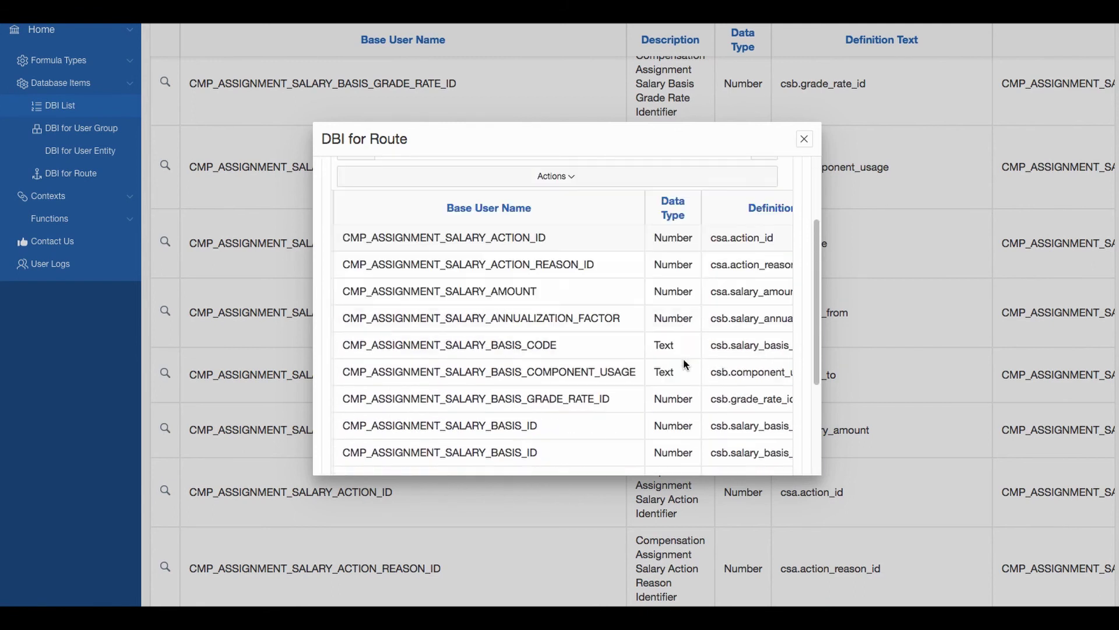
scroll(662, 368, down, 4)
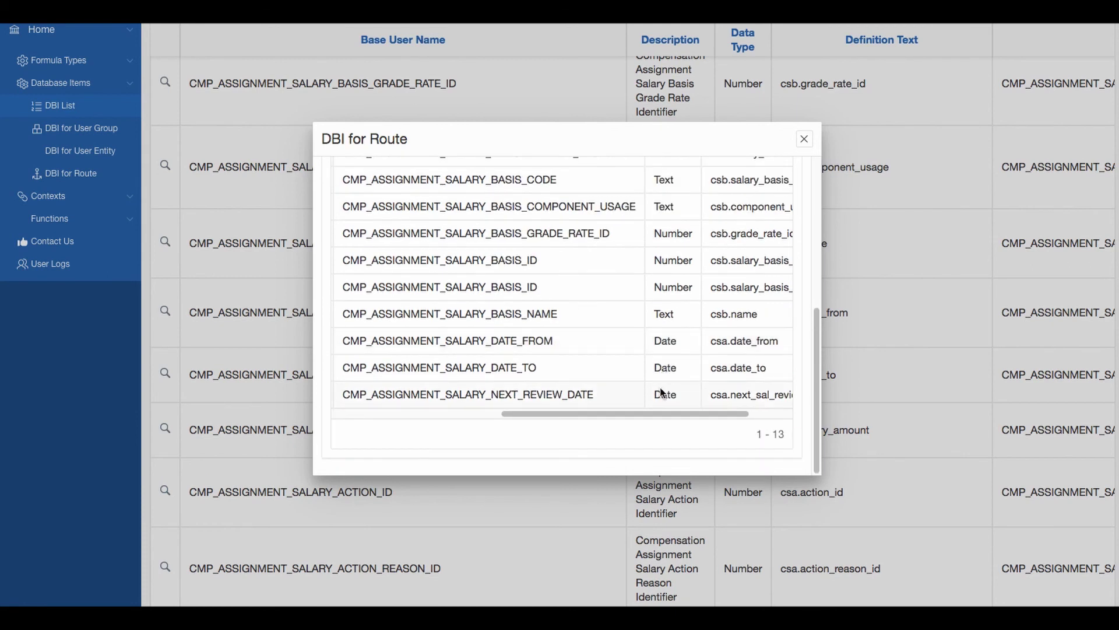
drag(645, 414, 412, 429)
scroll(448, 329, up, 6)
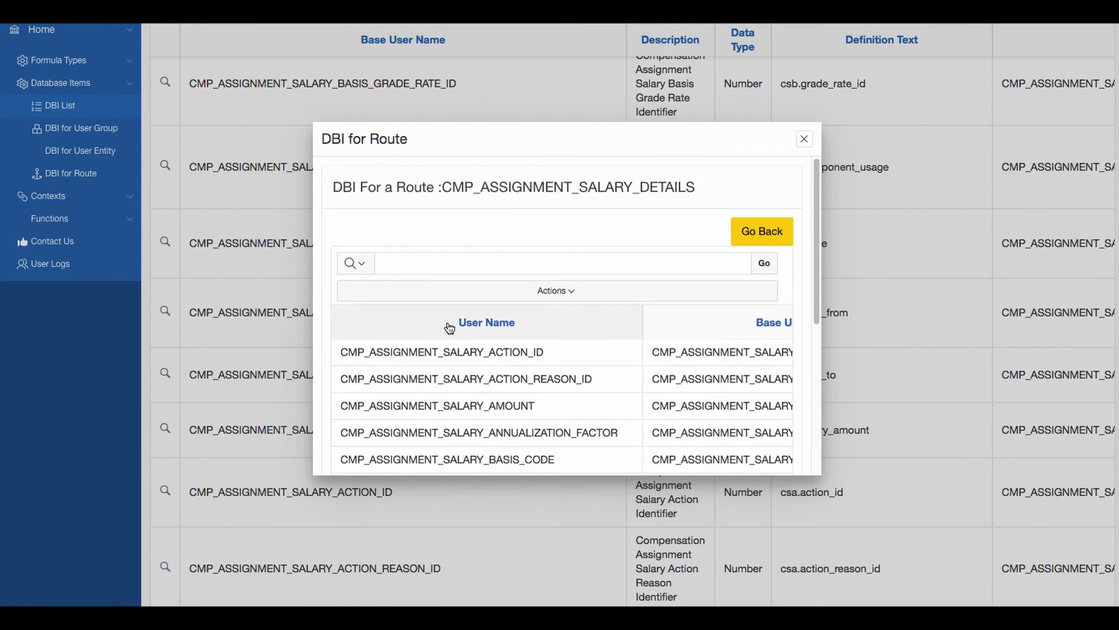
Return to the DBI details and read the contexts and route SQL.
click(753, 232)
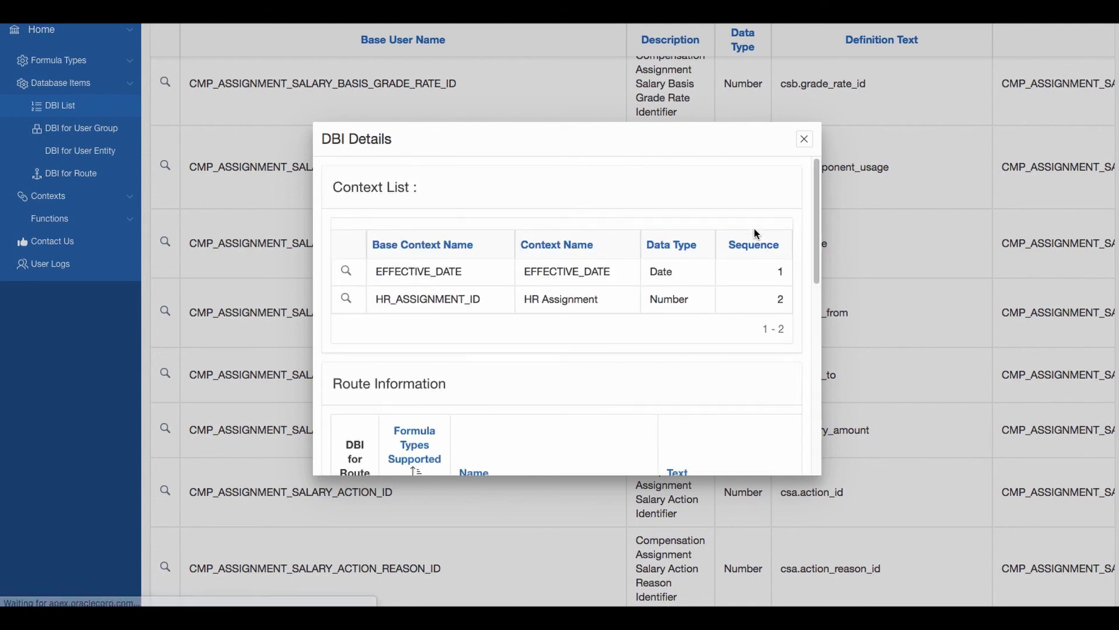
scroll(545, 328, down, 4)
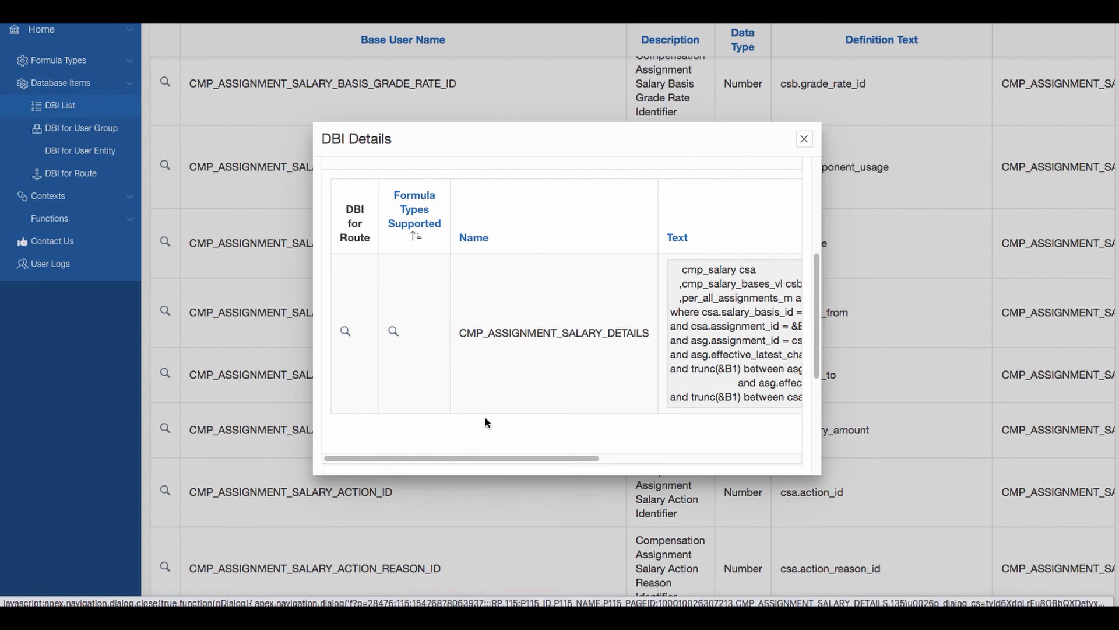
scroll(550, 280, up, 5)
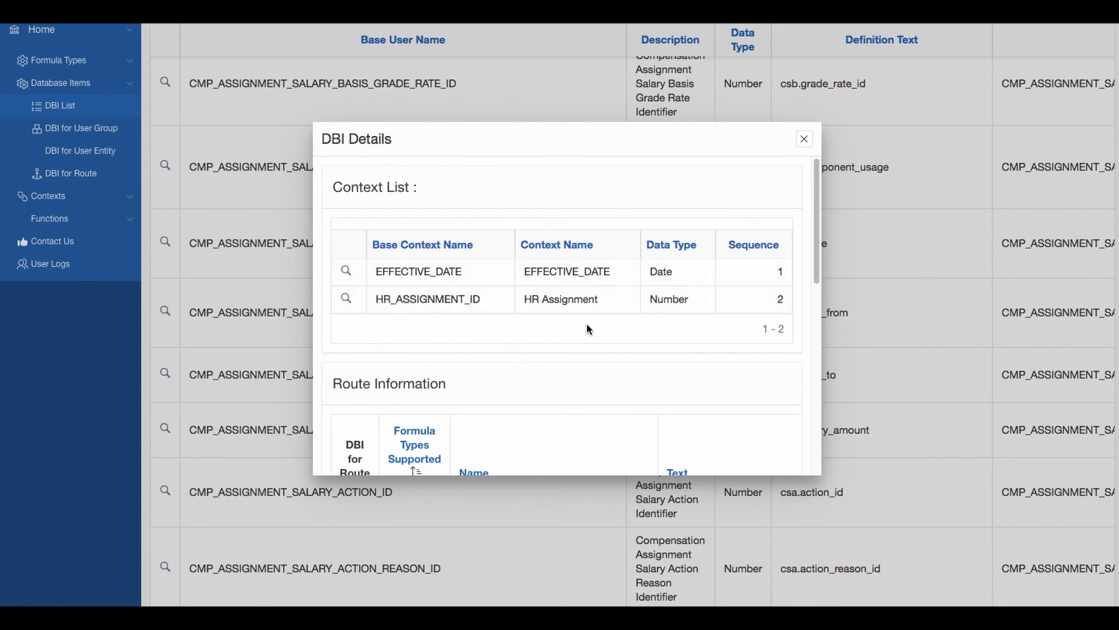
scroll(600, 331, down, 5)
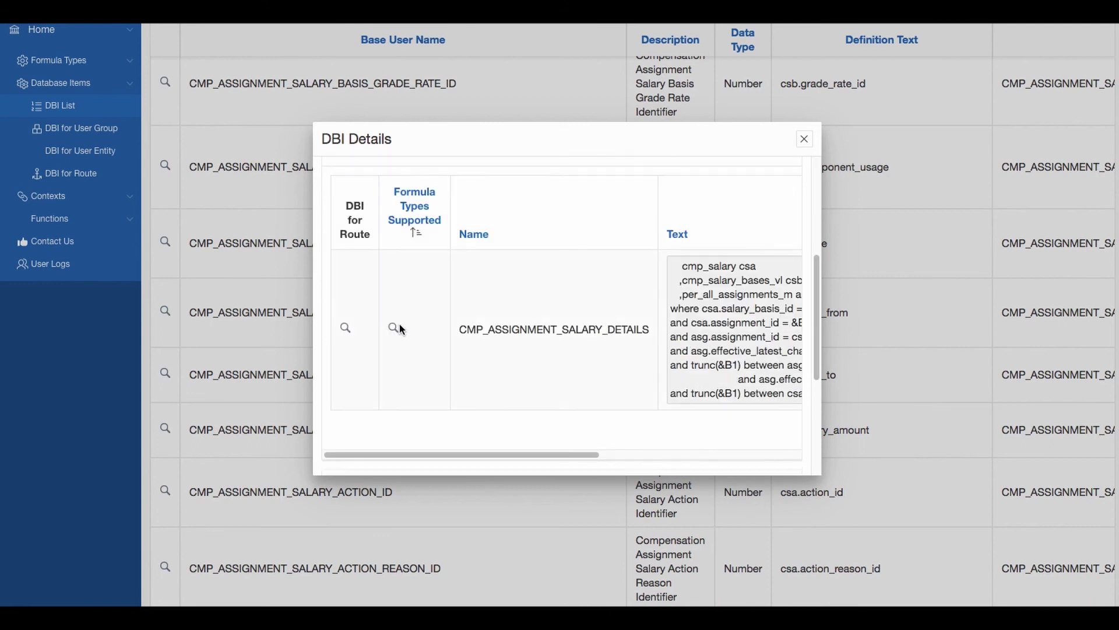
List the route's supported formula types and view the ABSENCE type's contexts.
click(395, 330)
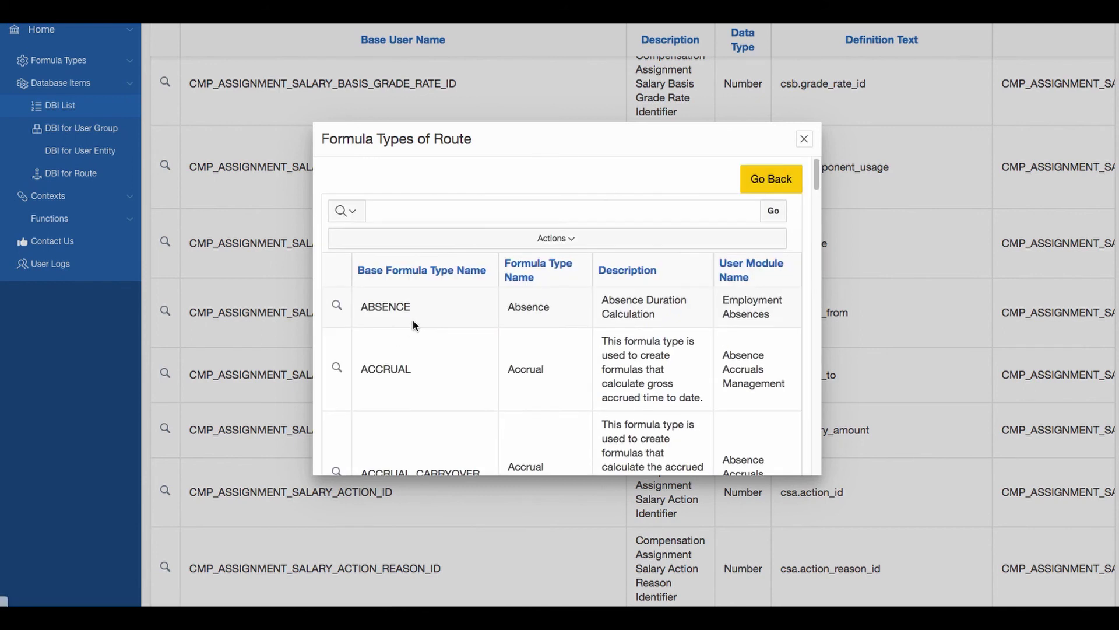
scroll(482, 353, down, 5)
scroll(484, 348, down, 2)
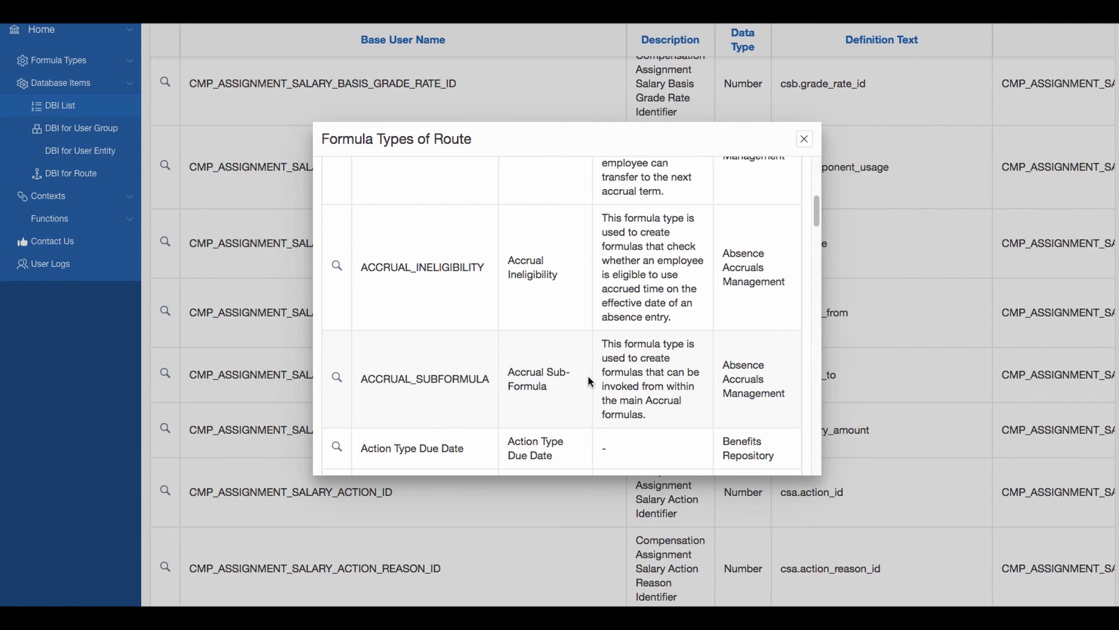
scroll(588, 382, up, 6)
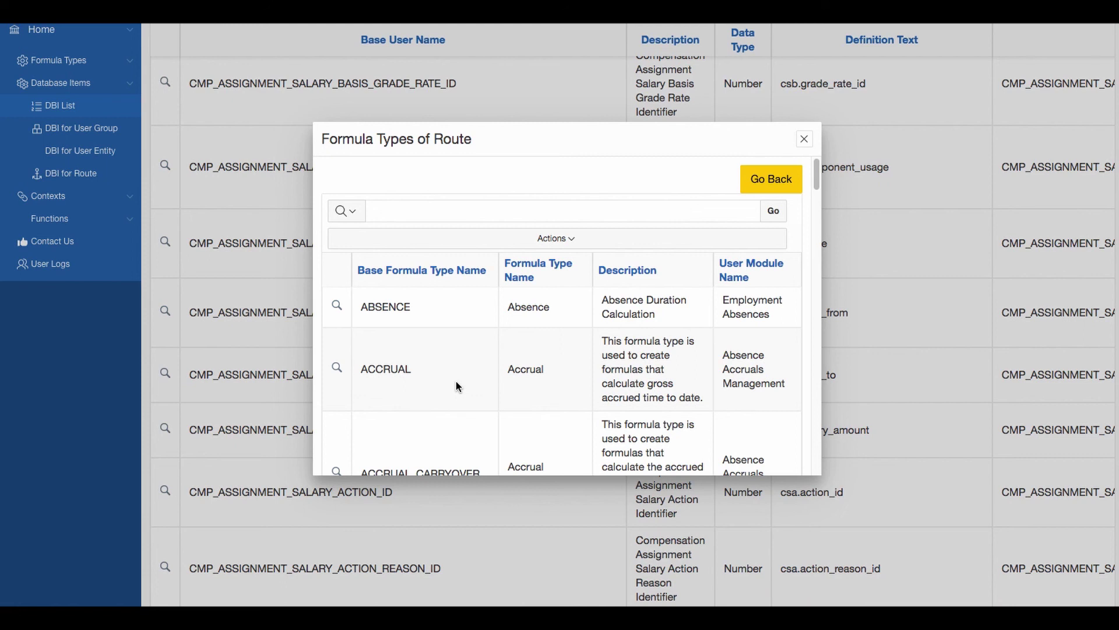
click(338, 307)
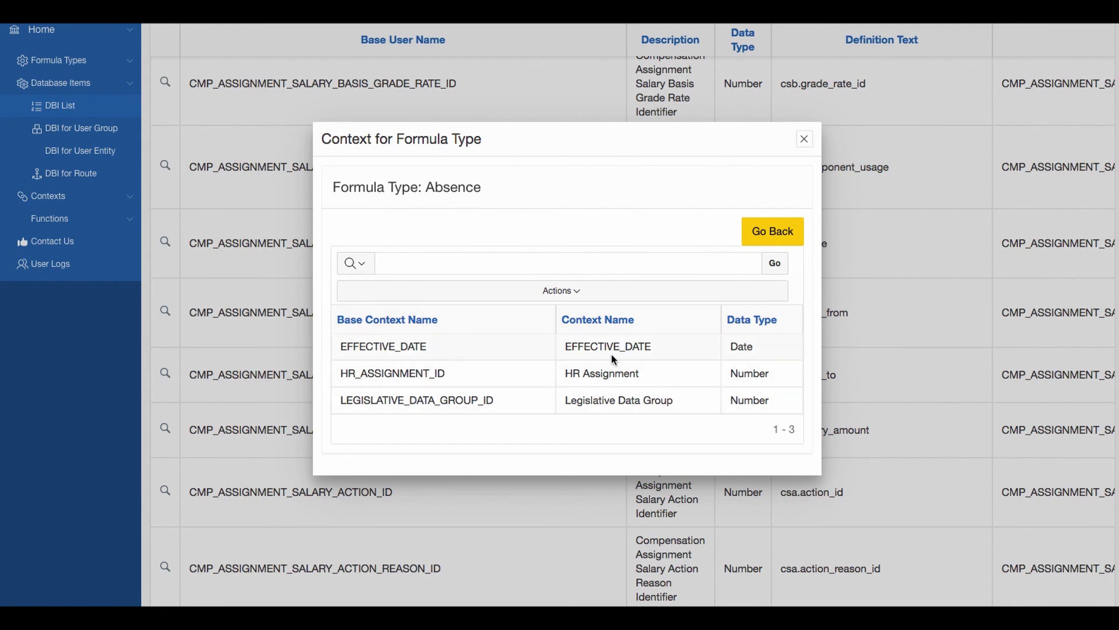
click(757, 236)
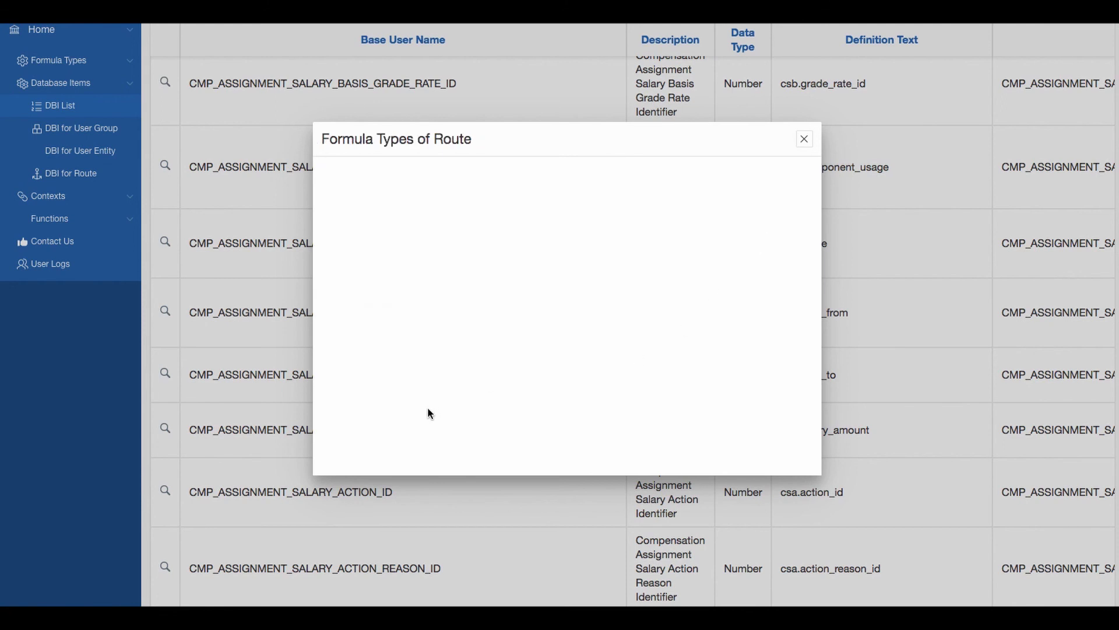
Review the contexts of COMPENSATION CURRENCY SELECTION, then return to the formula type list.
scroll(429, 414, down, 10)
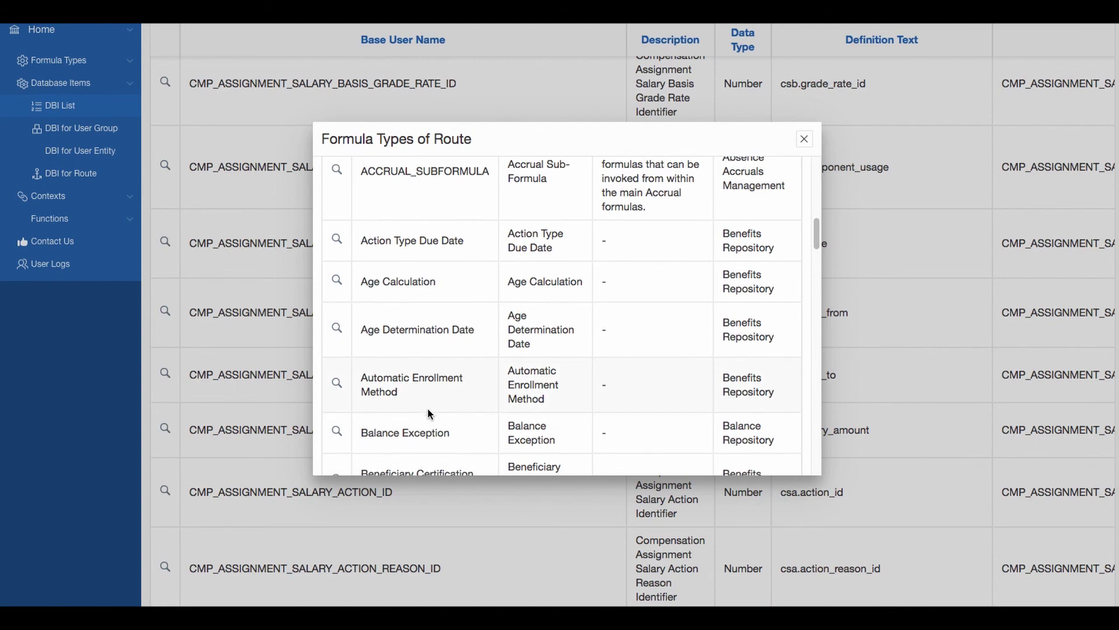
scroll(429, 415, down, 4)
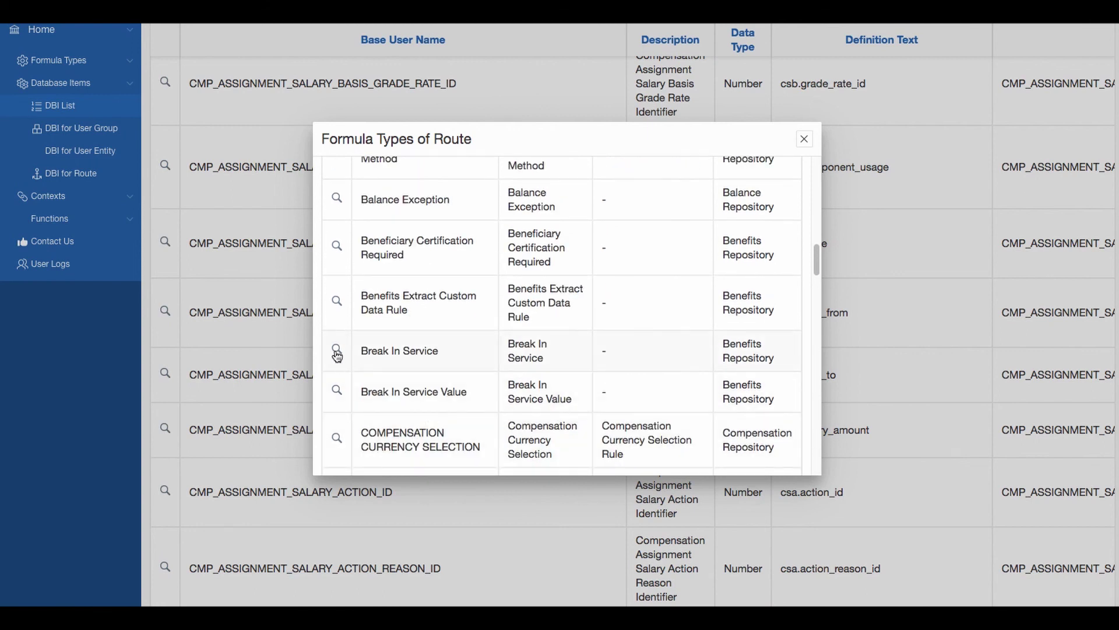
scroll(341, 402, down, 1)
click(338, 415)
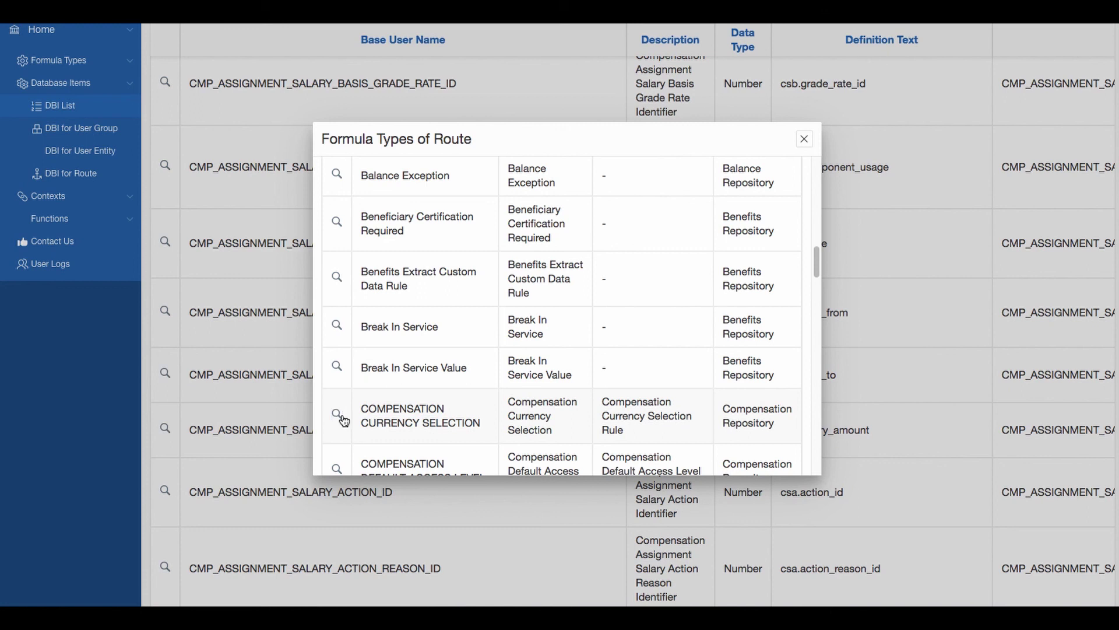
click(339, 415)
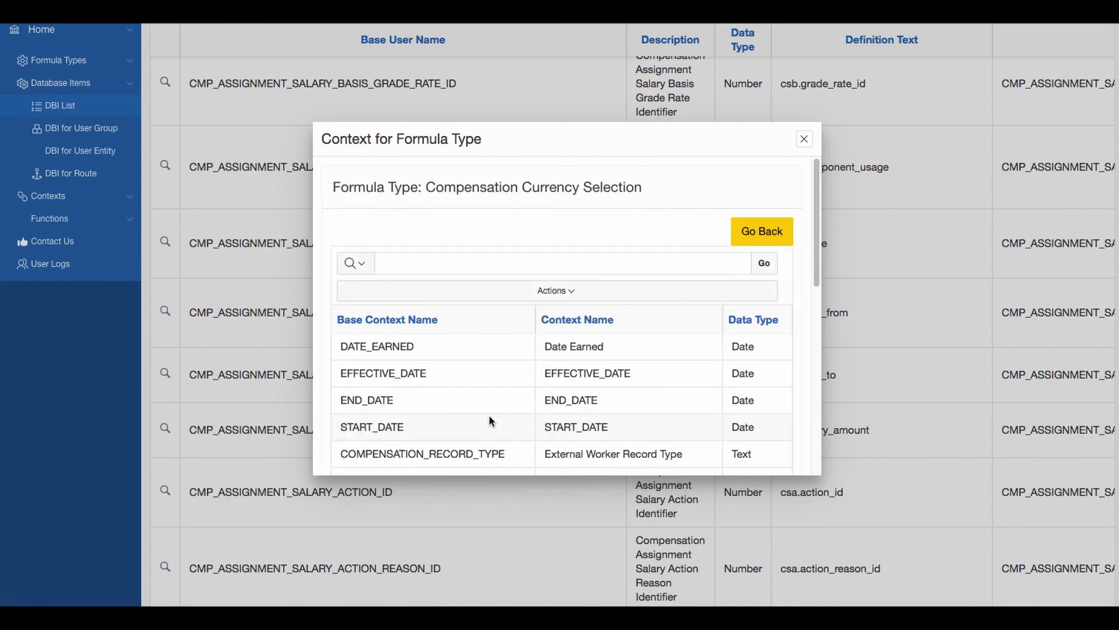
scroll(489, 415, down, 3)
scroll(448, 425, down, 3)
scroll(444, 430, down, 1)
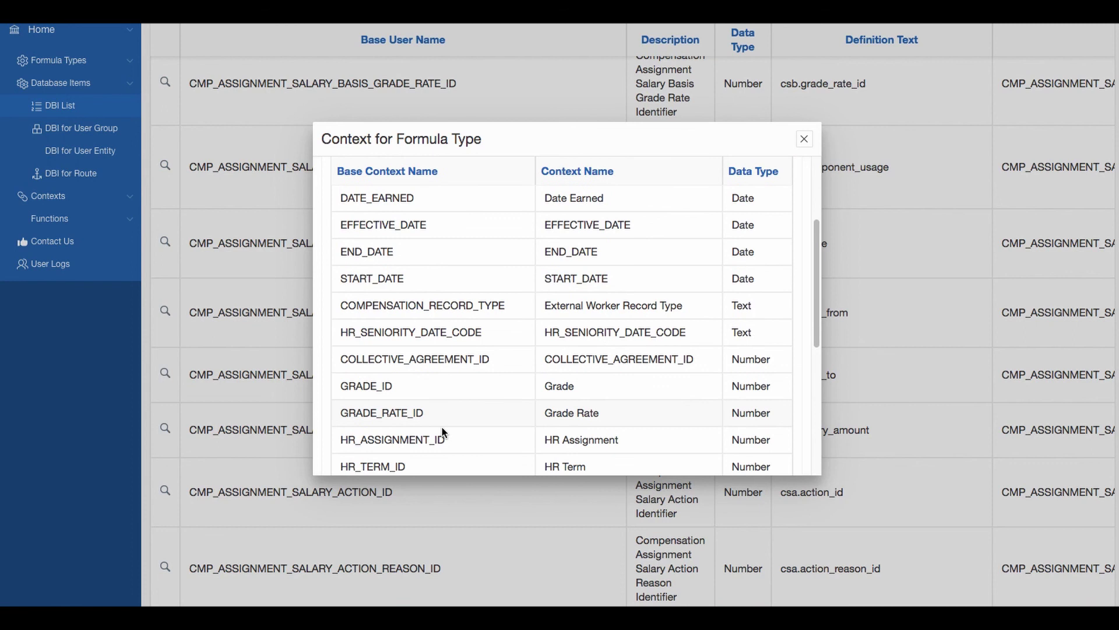
scroll(434, 438, up, 6)
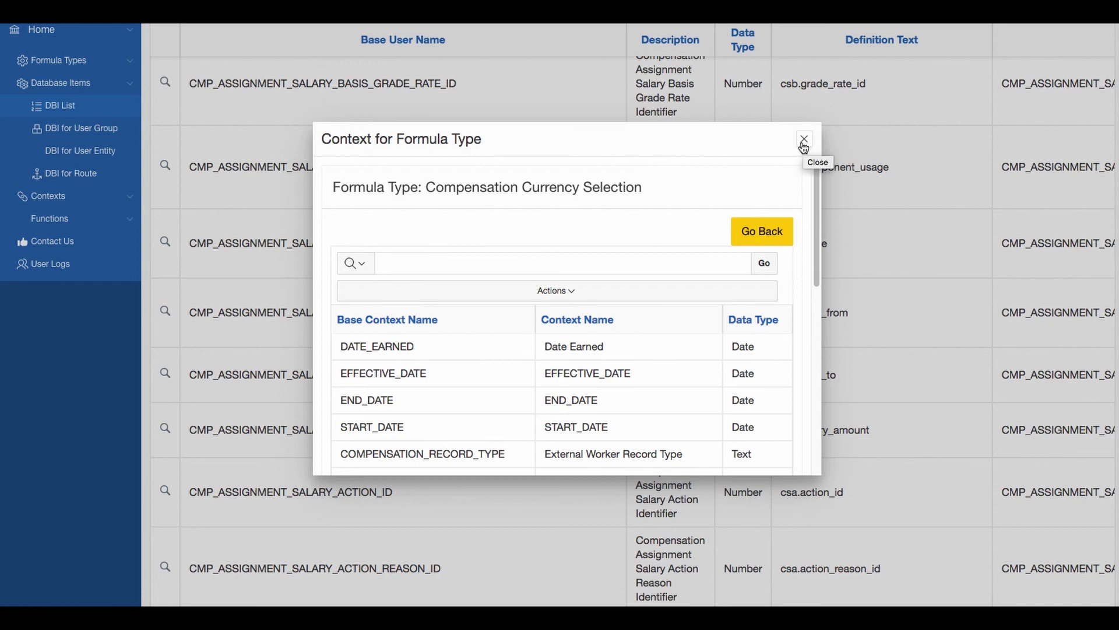
click(745, 224)
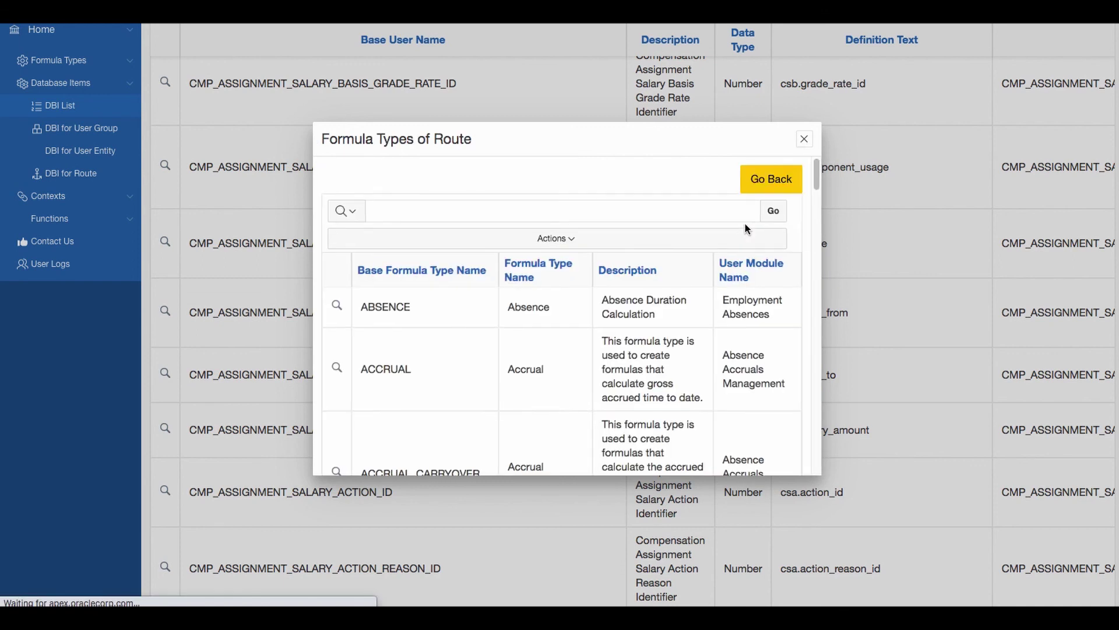
Return to the DBI details showing EFFECTIVE_DATE and HR_ASSIGNMENT_ID contexts.
click(772, 181)
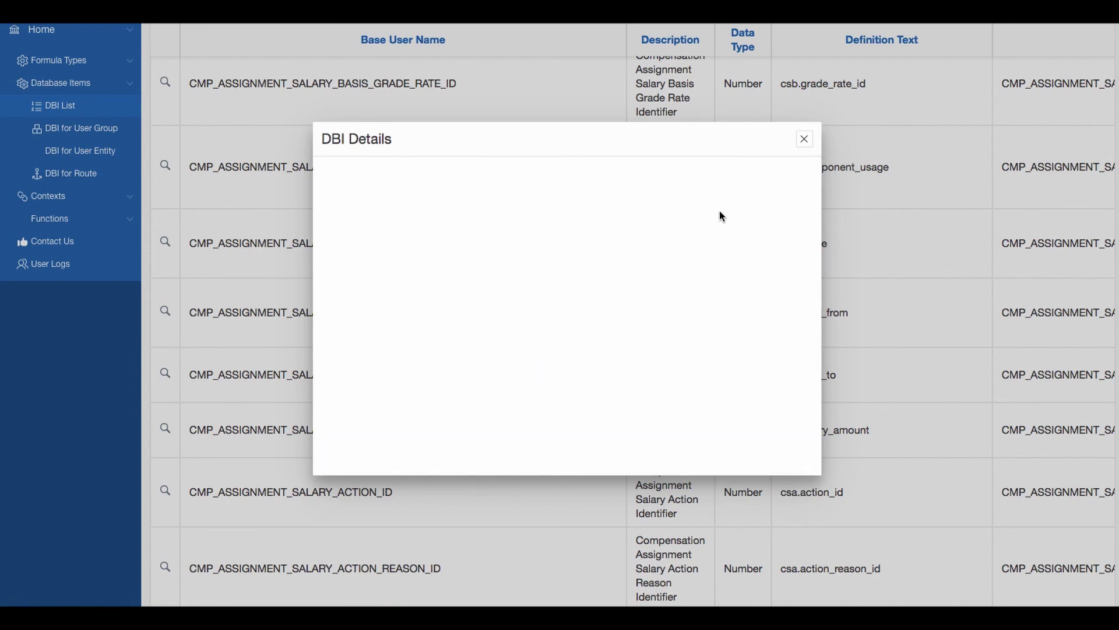
scroll(488, 413, down, 5)
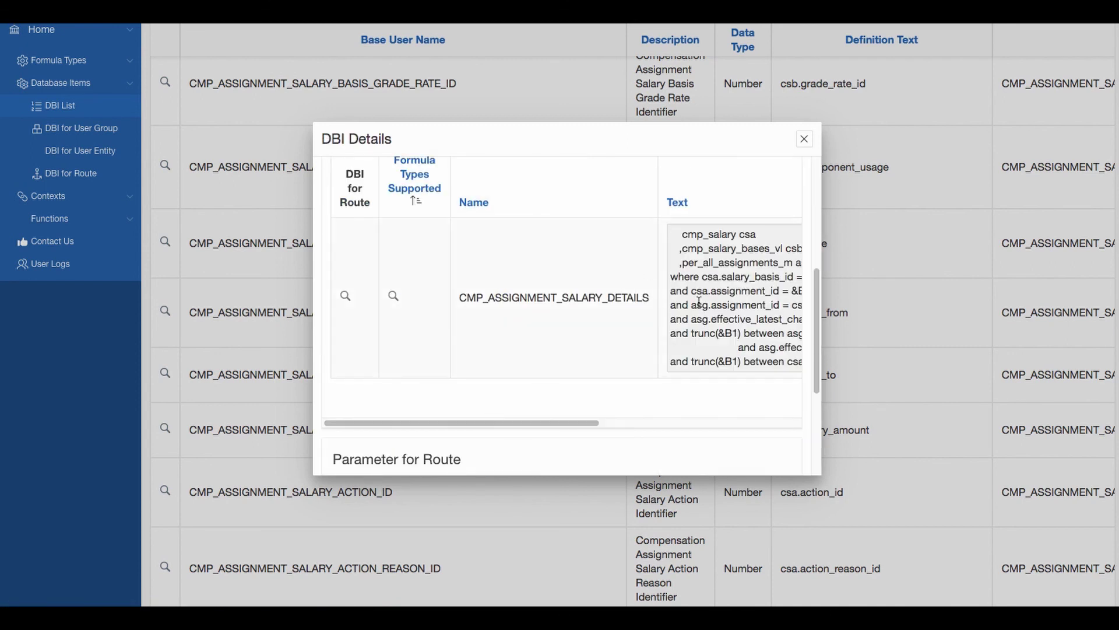
scroll(571, 321, up, 5)
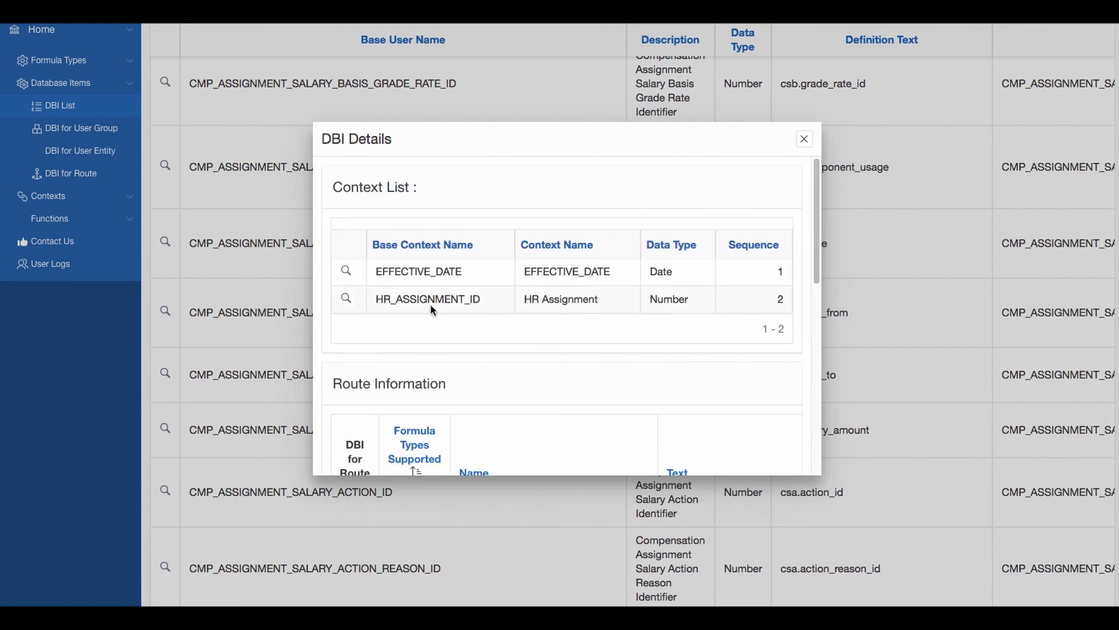
click(811, 143)
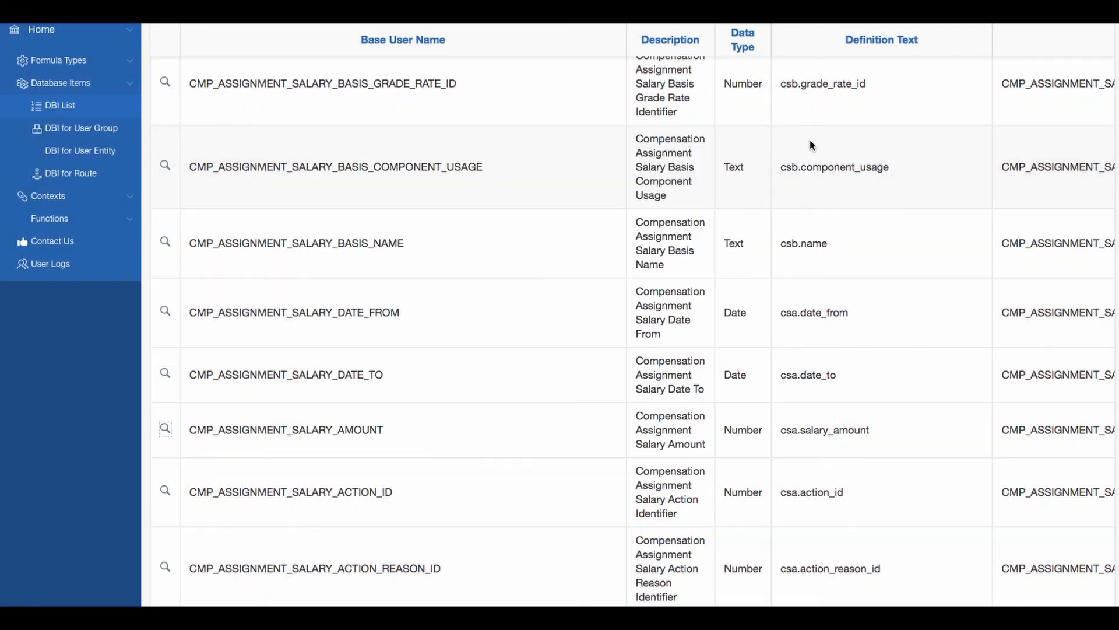